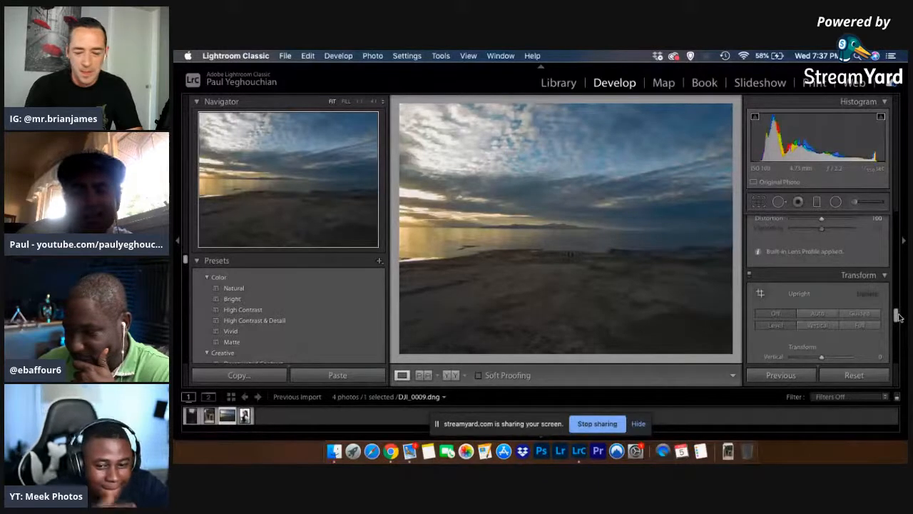
Undo the Level Upright correction, the lens profile, the chromatic aberration removal and the automatic tone adjustments on DJI_0009.dng
drag(896, 316, 888, 225)
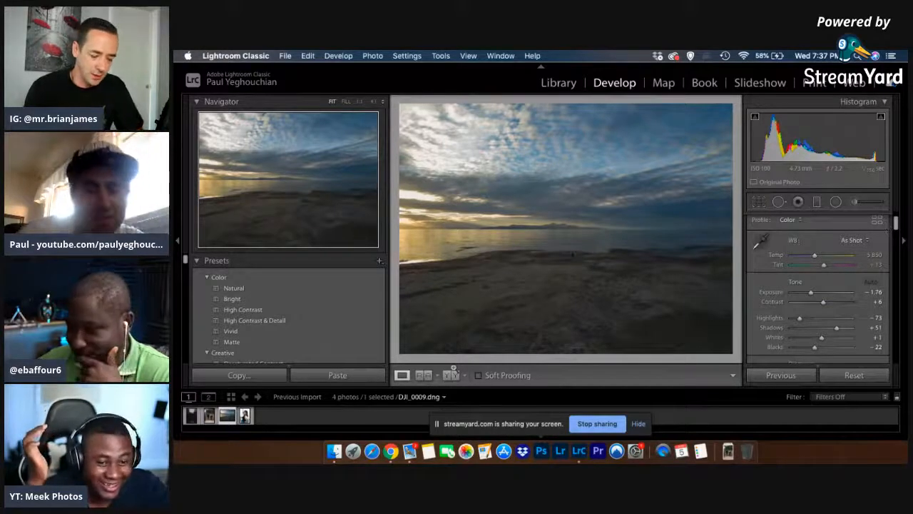
click(391, 451)
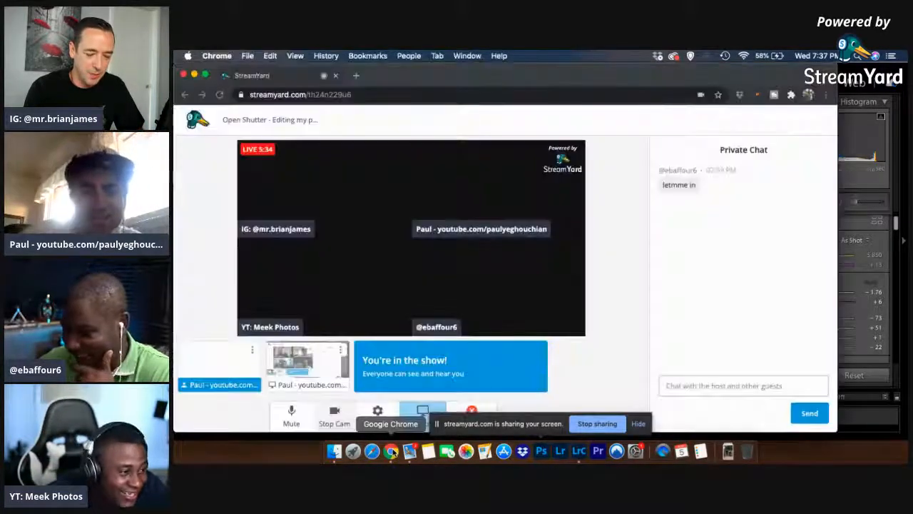
click(580, 451)
key(super+z)
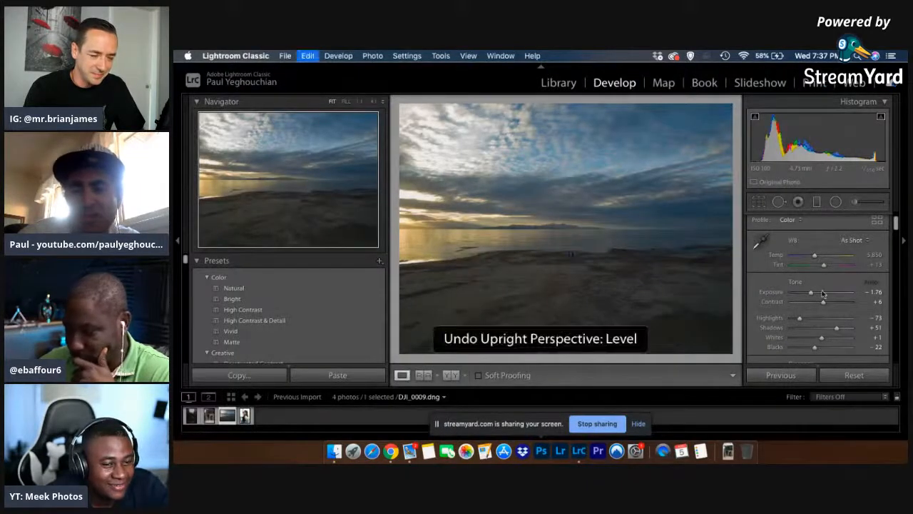
key(super+z)
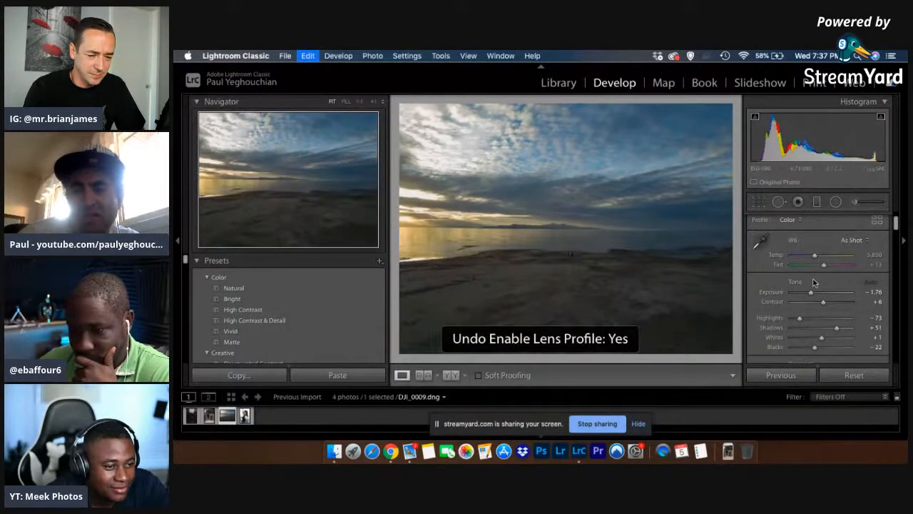
key(super+z)
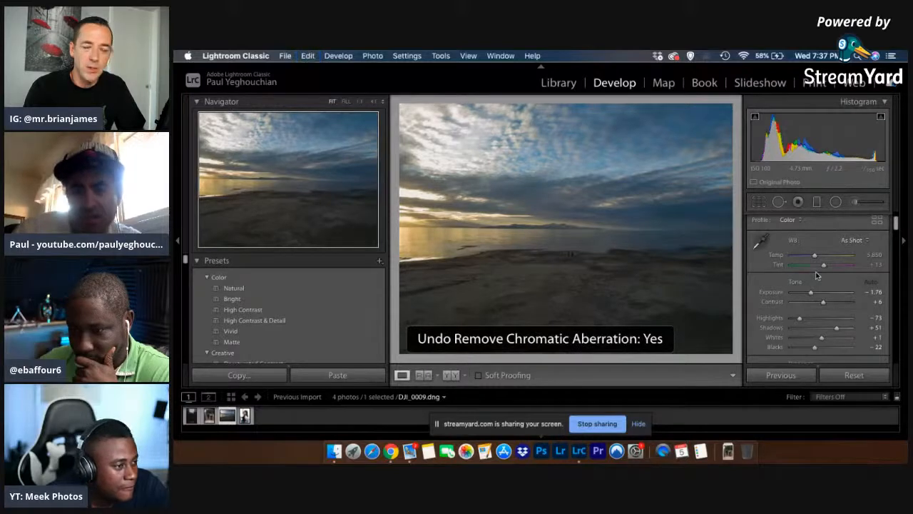
key(super+z)
key(super+z)
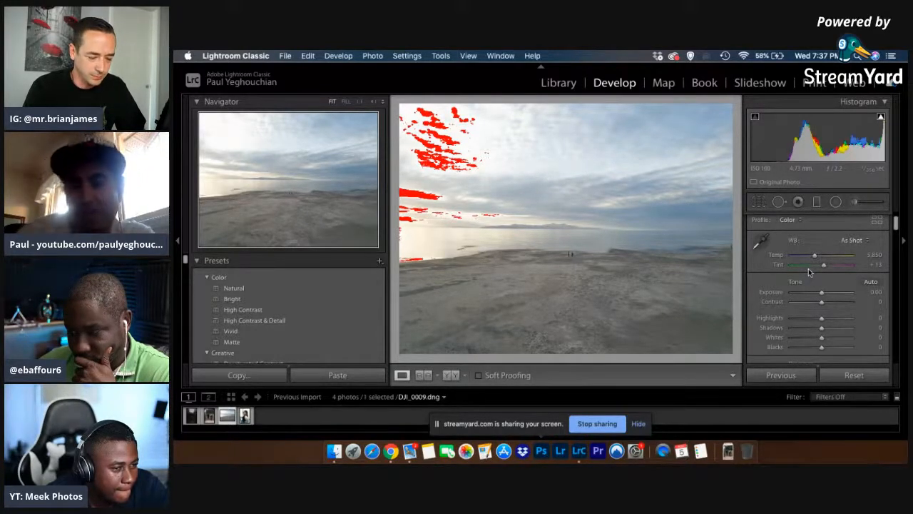
Apply automatic tone to the photo and turn on Remove Chromatic Aberration and Enable Profile Corrections
click(871, 282)
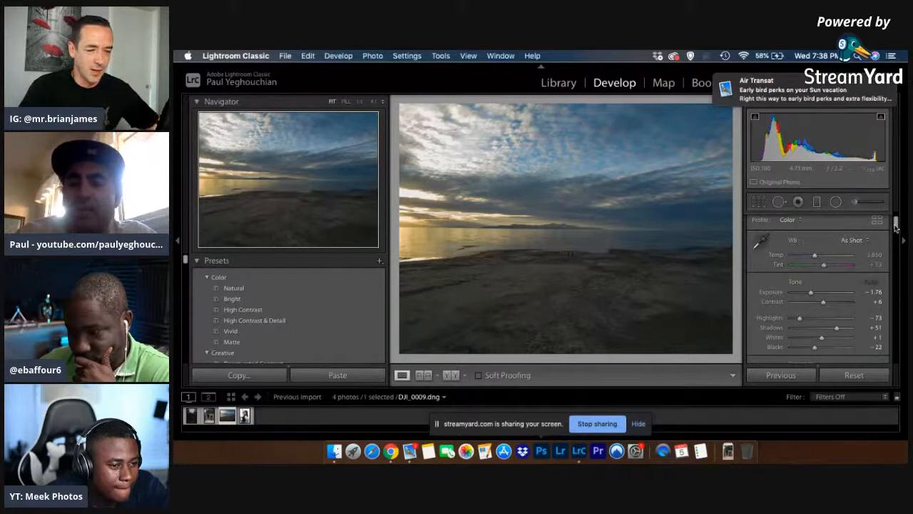
scroll(896, 225, down, 3)
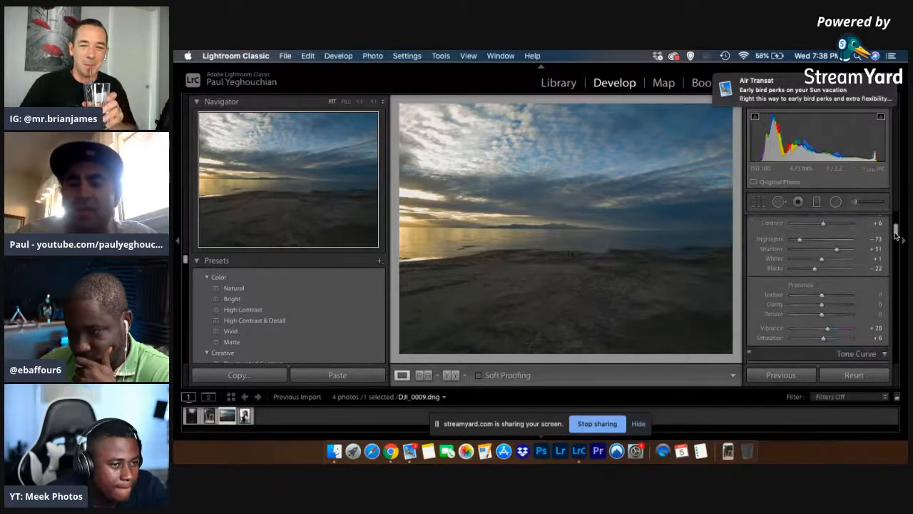
drag(896, 225, 891, 288)
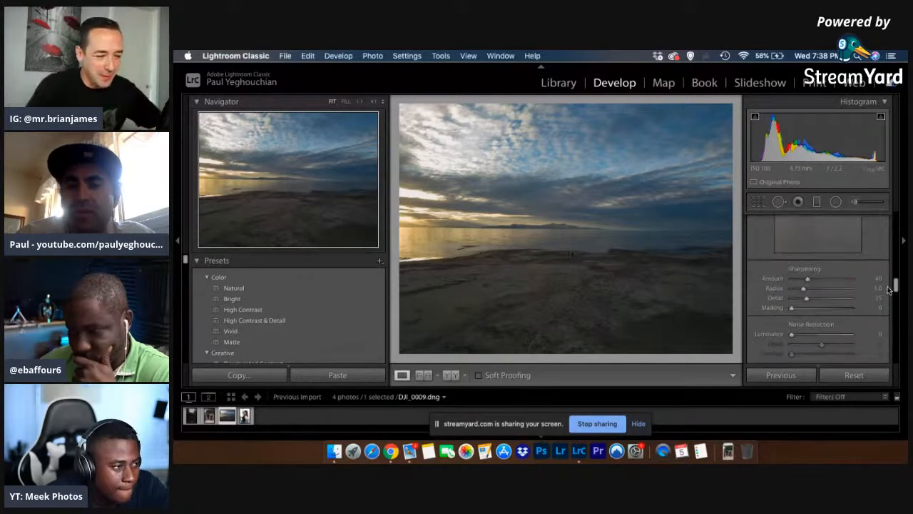
scroll(770, 271, down, 5)
click(770, 255)
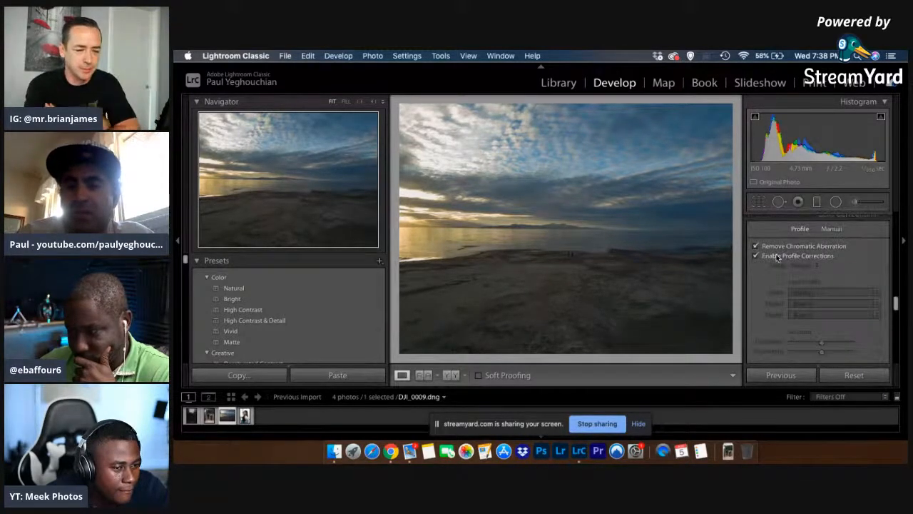
scroll(897, 304, down, 5)
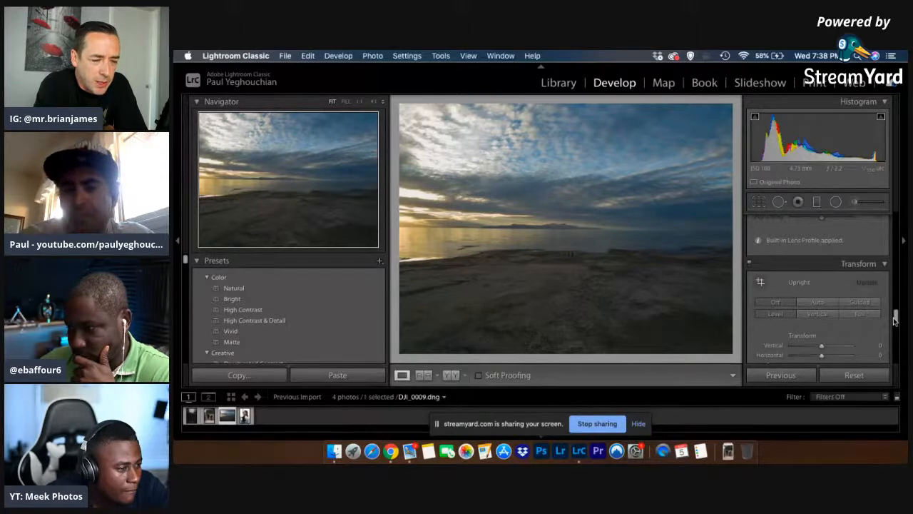
Raise the photo's Contrast to +12 and warm its white balance temperature
drag(896, 320, 887, 230)
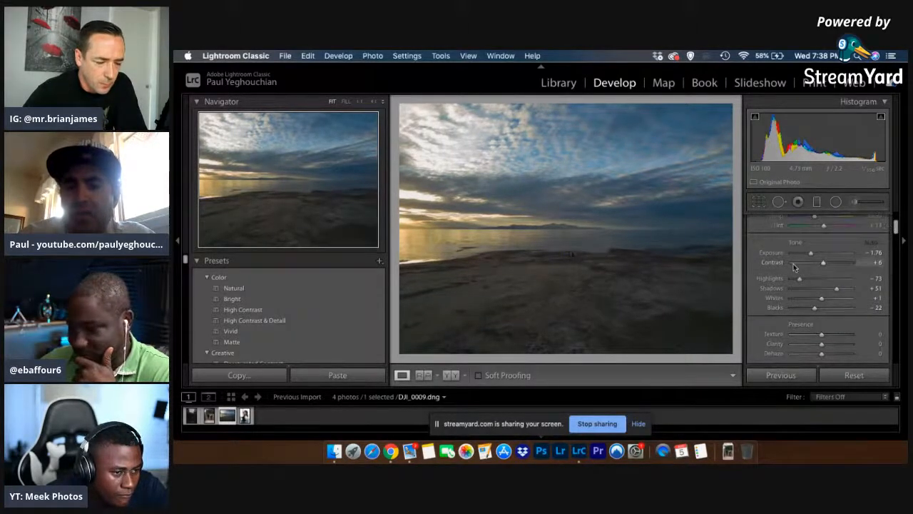
mouse_move(824, 263)
mouse_down()
mouse_move(799, 263)
mouse_move(827, 263)
mouse_up()
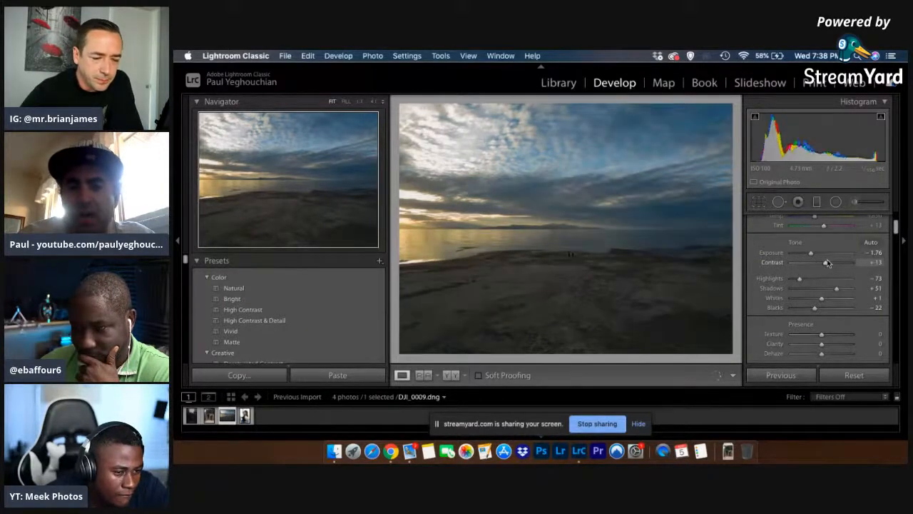
scroll(822, 287, up, 2)
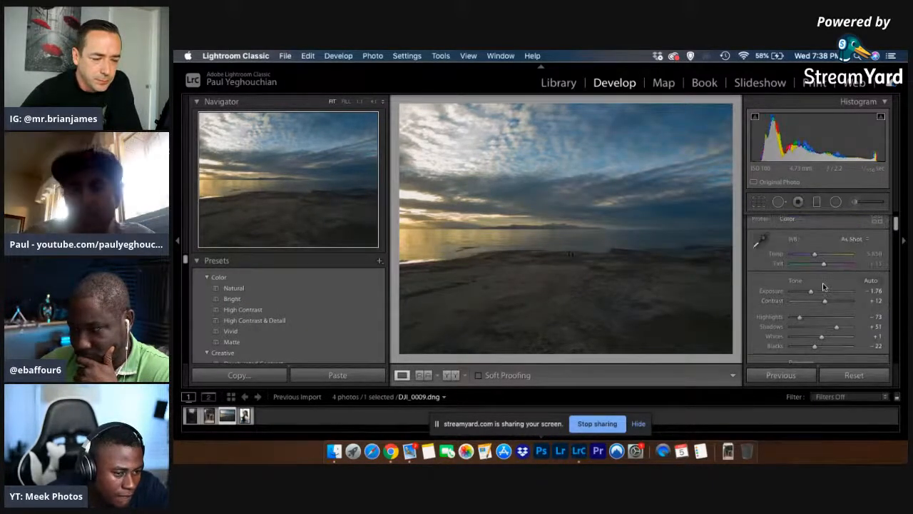
mouse_move(822, 255)
mouse_down()
mouse_move(829, 254)
mouse_move(818, 254)
mouse_up()
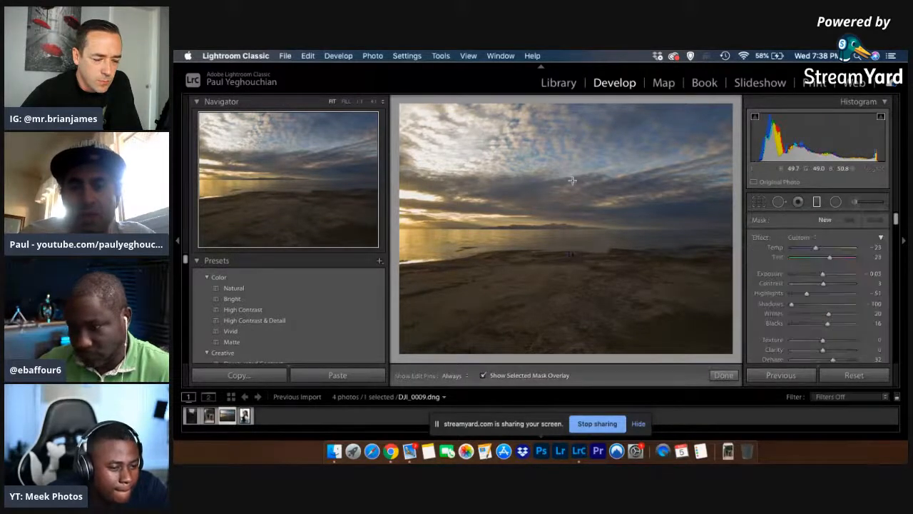
Draw a graduated filter from the upper sky down into the foreground and adjust its temperature
drag(575, 118, 573, 163)
drag(572, 197, 578, 291)
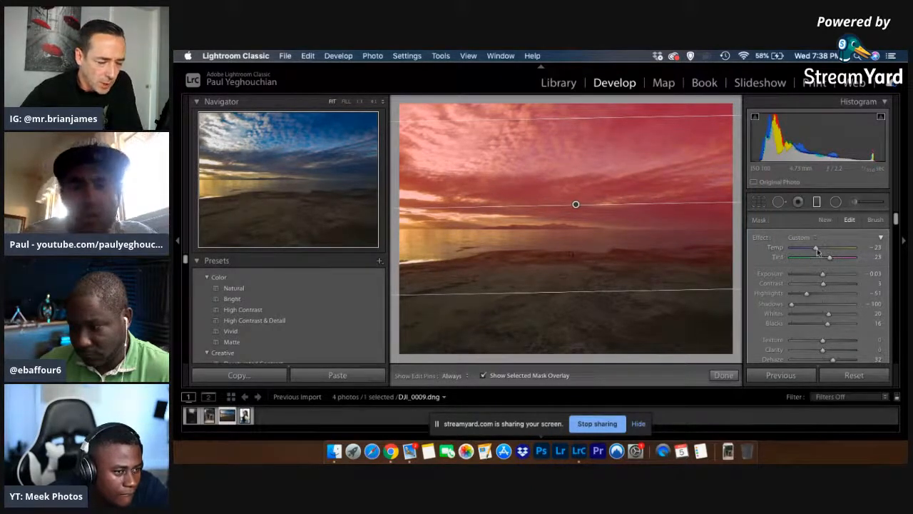
drag(830, 248, 831, 248)
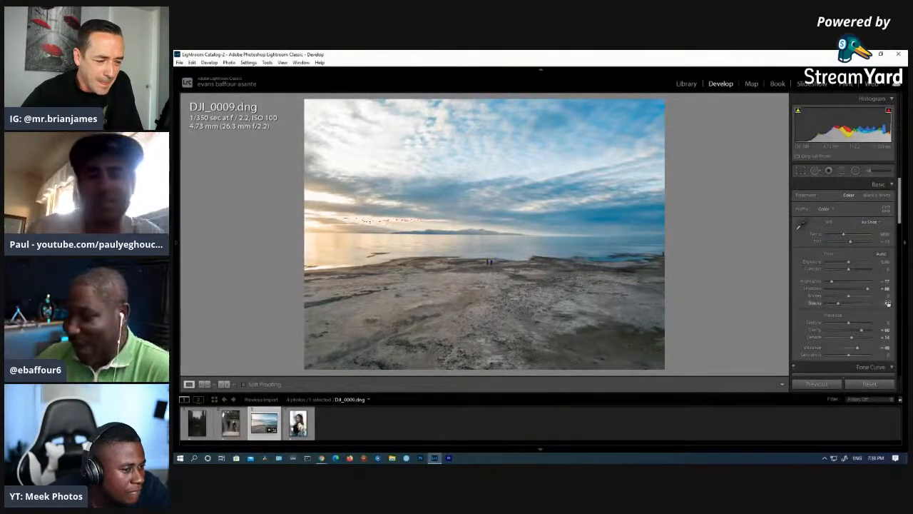
Examine the Transform, Calibration, Basic and Tone Curve settings in the second editor's version of DJI_0009.dng
scroll(888, 304, down, 15)
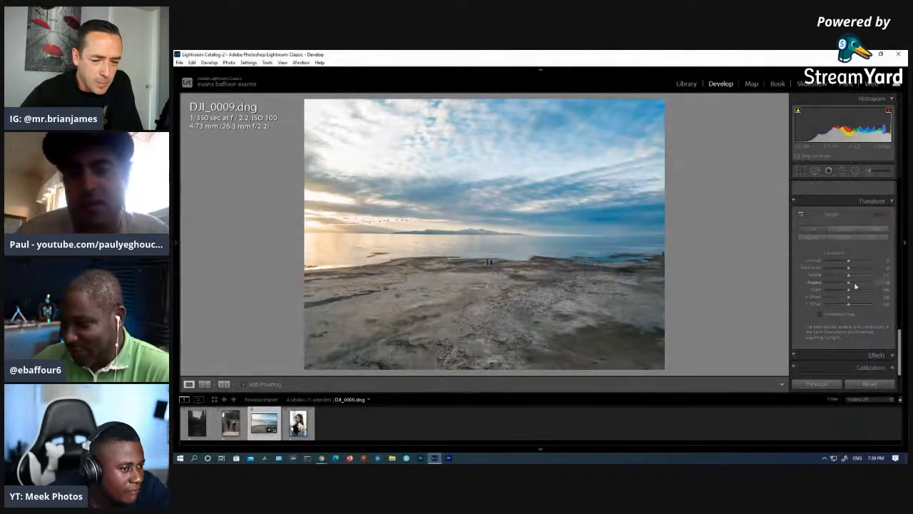
click(857, 368)
scroll(887, 353, down, 3)
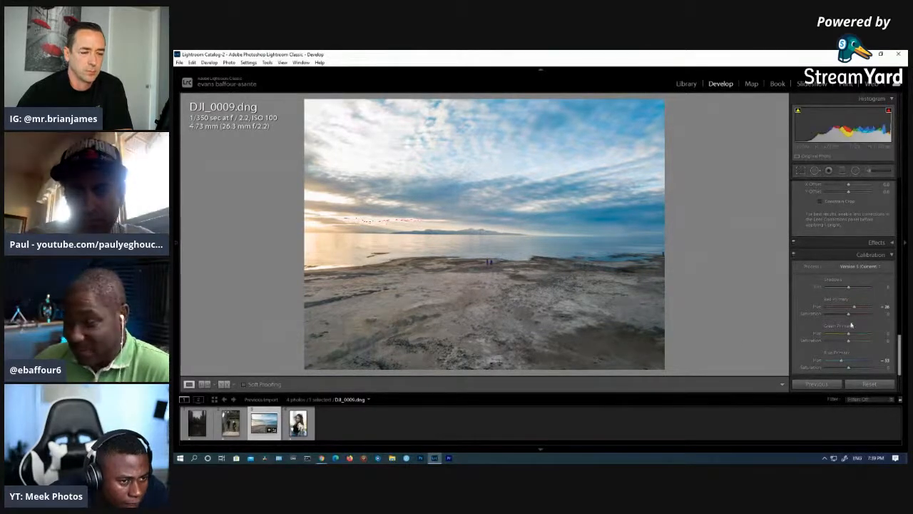
scroll(860, 322, up, 10)
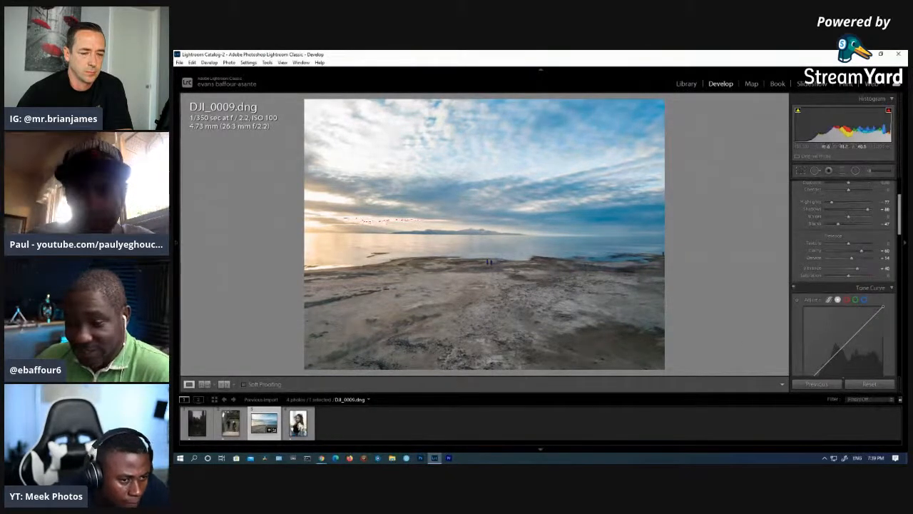
scroll(888, 282, up, 3)
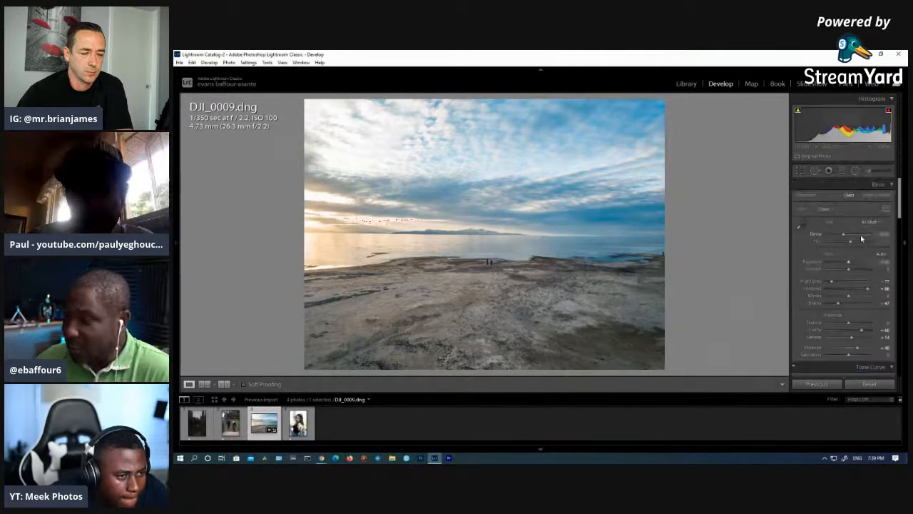
scroll(869, 273, down, 2)
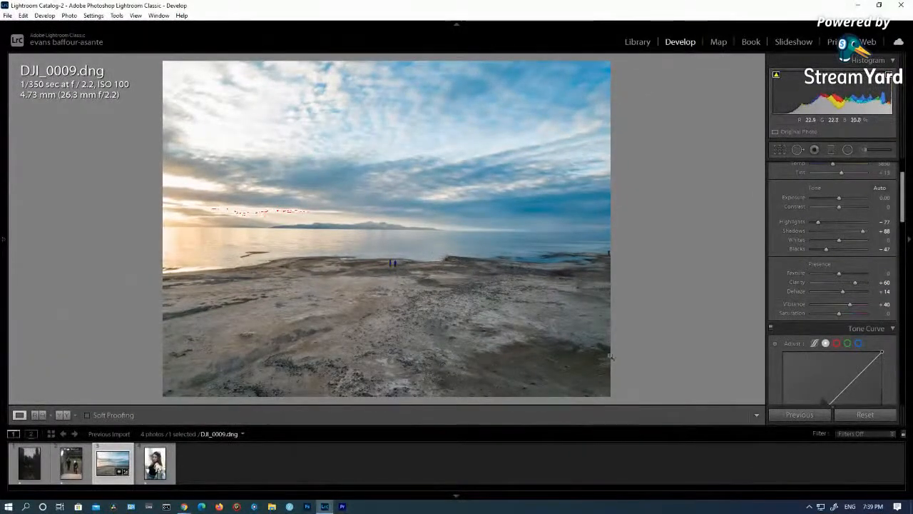
scroll(861, 340, down, 3)
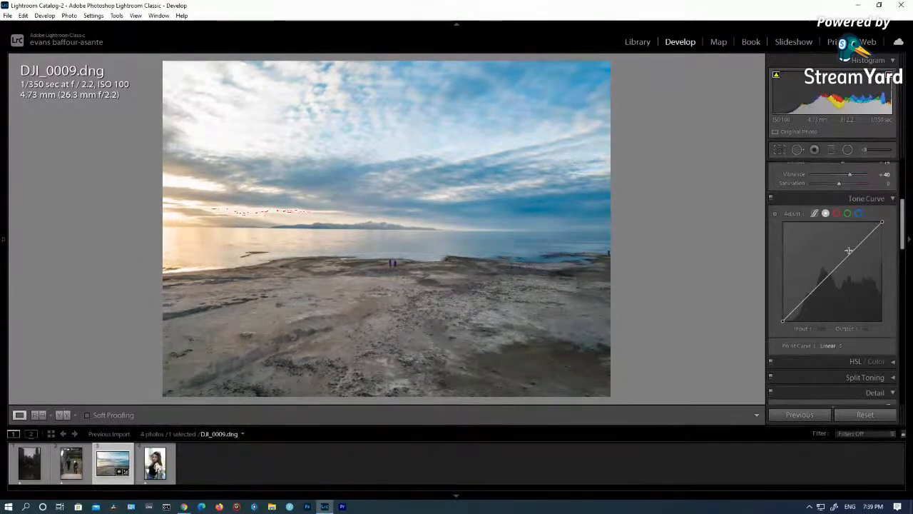
scroll(849, 250, up, 5)
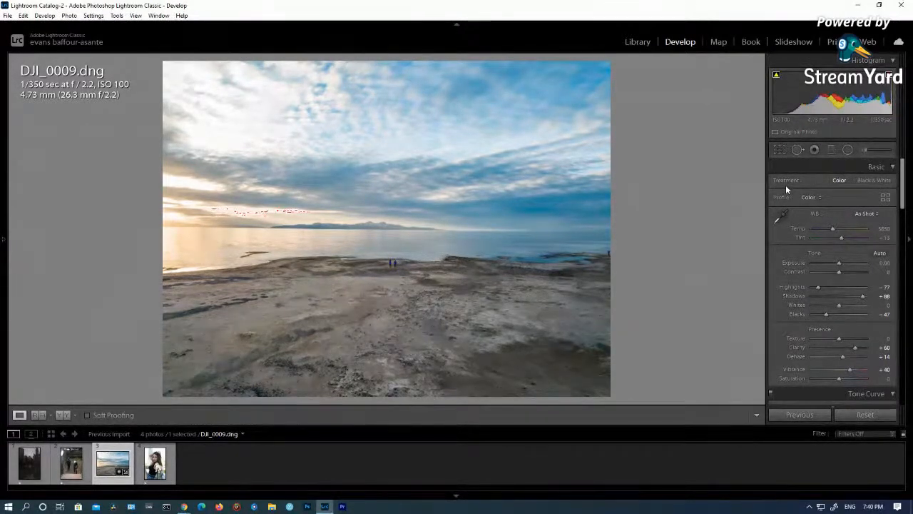
Turn on the shadow clipping overlay and lower Blacks to -71 so the darkest foreground areas begin to clip
click(776, 77)
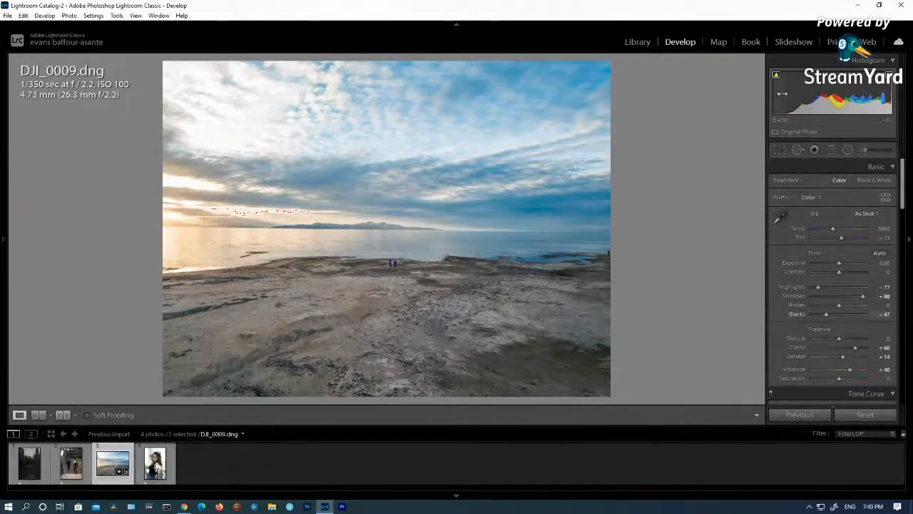
mouse_move(782, 87)
mouse_down()
mouse_move(764, 85)
mouse_move(800, 91)
mouse_move(767, 93)
mouse_move(772, 100)
mouse_up()
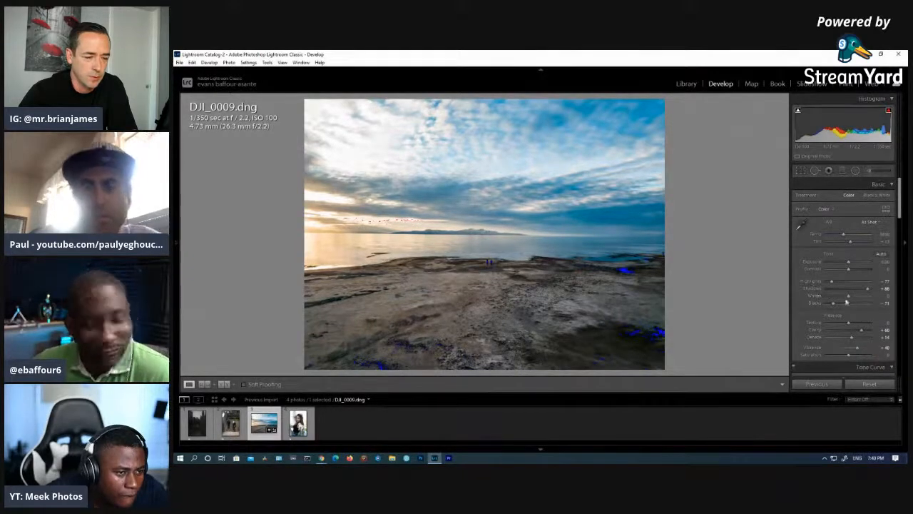
scroll(866, 321, down, 3)
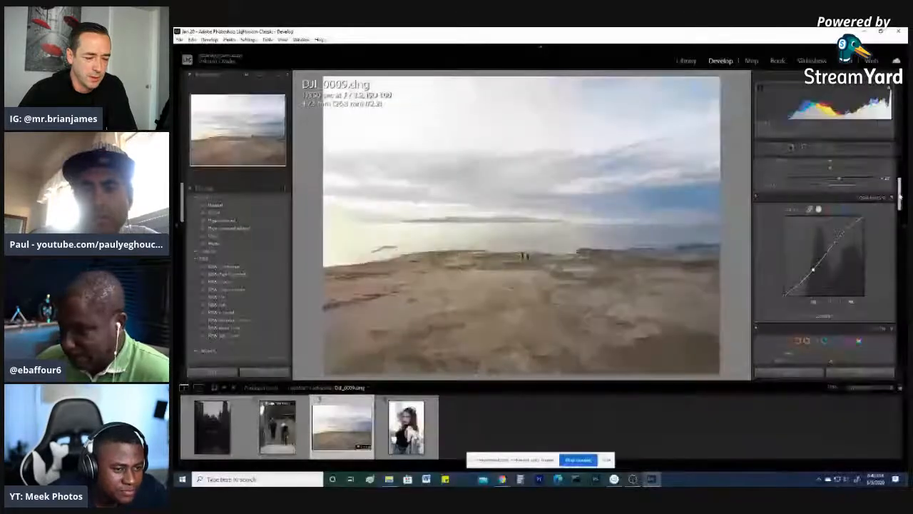
In the third editor's version, check highlight clipping and the existing crop frame, and lower Highlights to -42
drag(899, 185, 901, 174)
drag(901, 175, 901, 172)
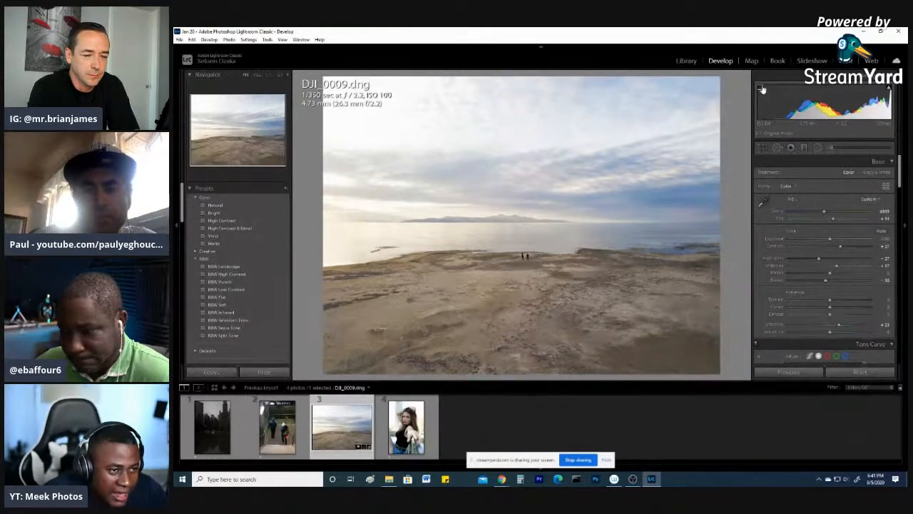
mouse_move(888, 89)
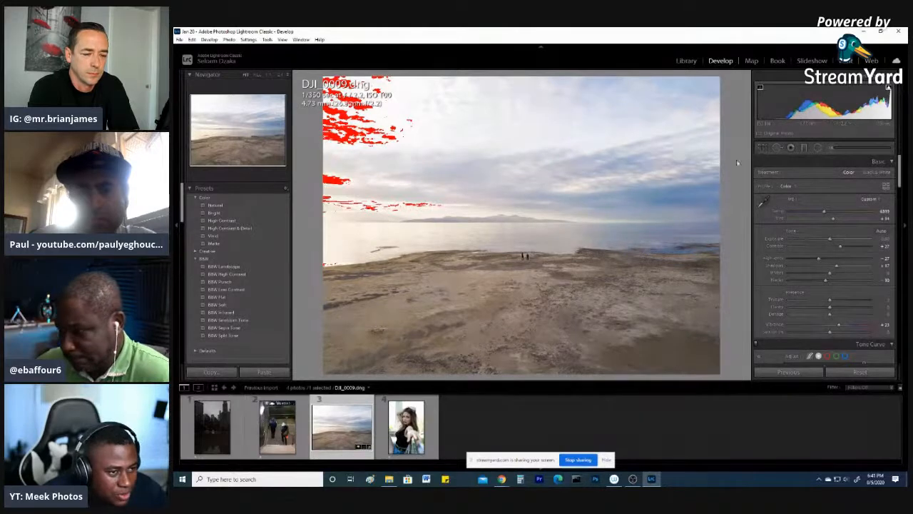
click(761, 148)
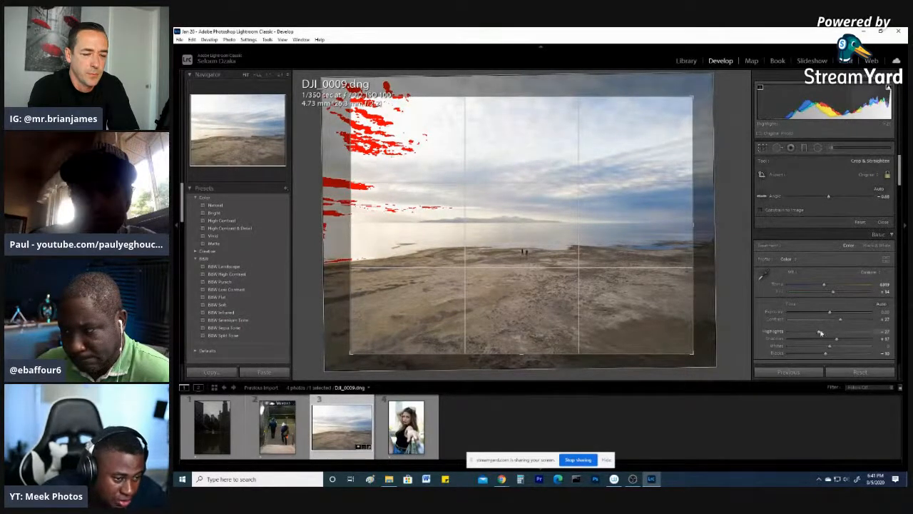
drag(819, 333, 813, 334)
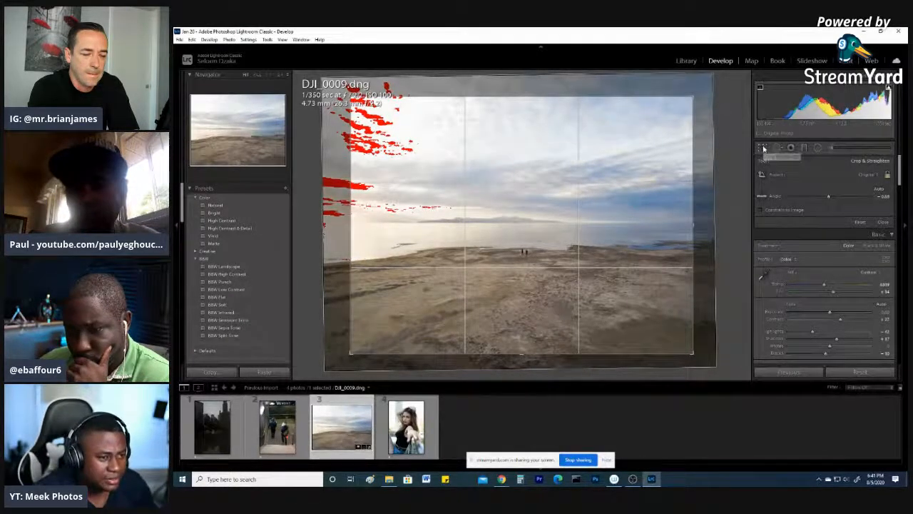
click(763, 148)
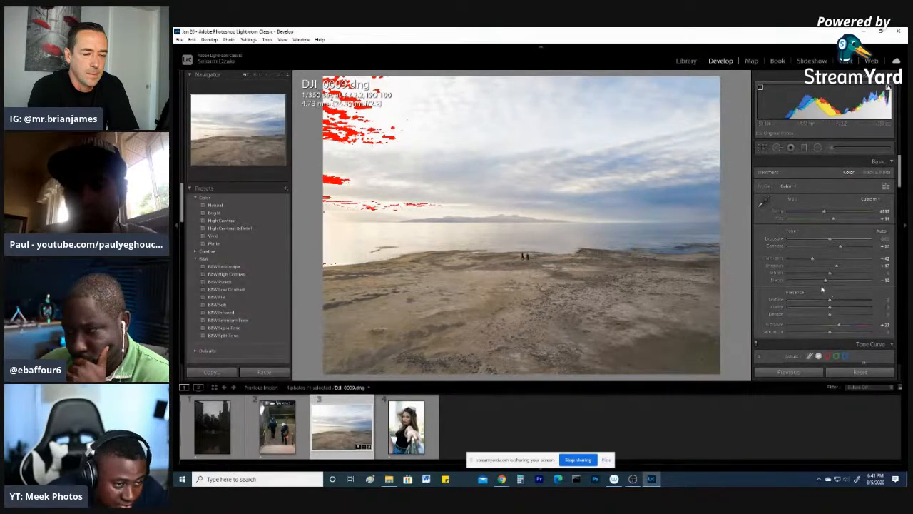
Examine the Basic, Tone Curve, HSL/Color, Detail and Lens Corrections settings of this version of DJI_0009.dng
scroll(861, 294, down, 2)
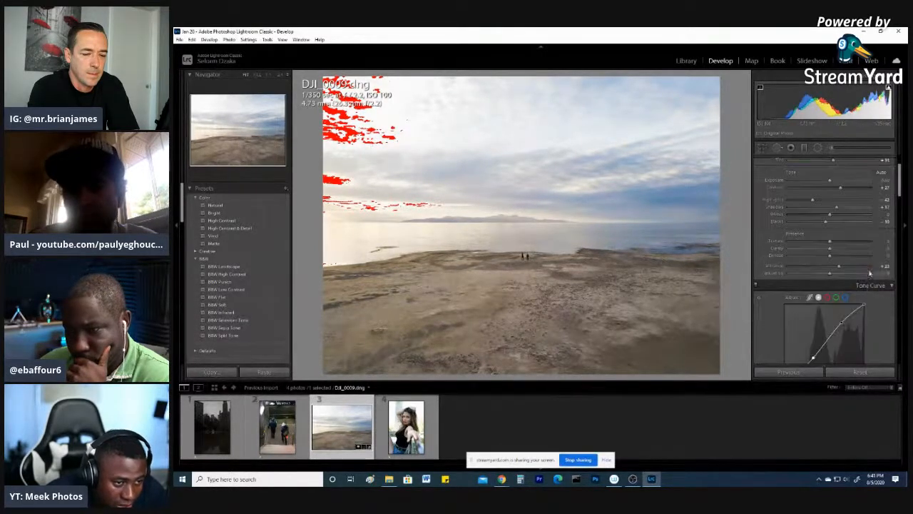
scroll(877, 268, down, 2)
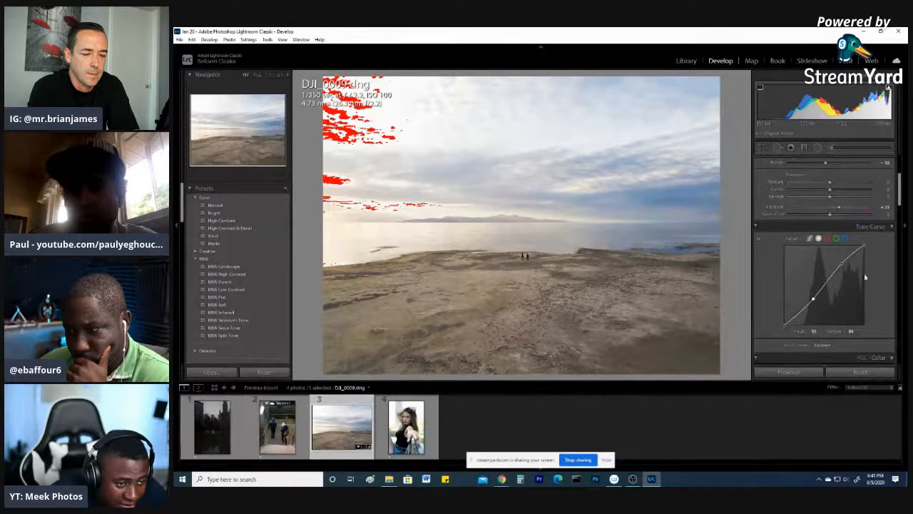
scroll(879, 286, down, 3)
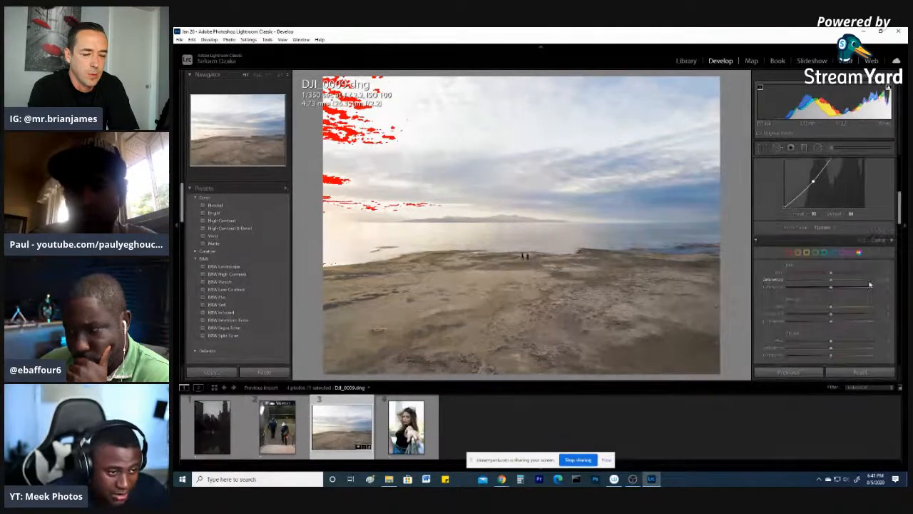
scroll(877, 271, up, 3)
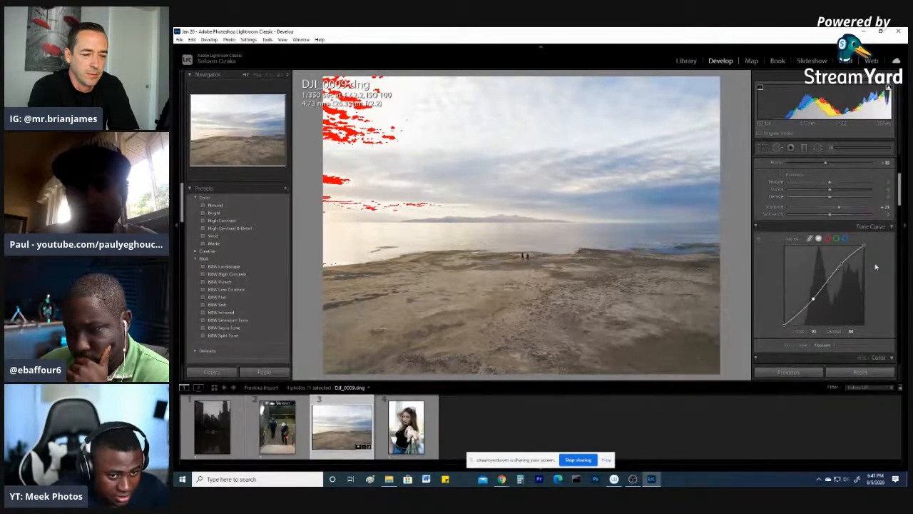
scroll(879, 275, down, 2)
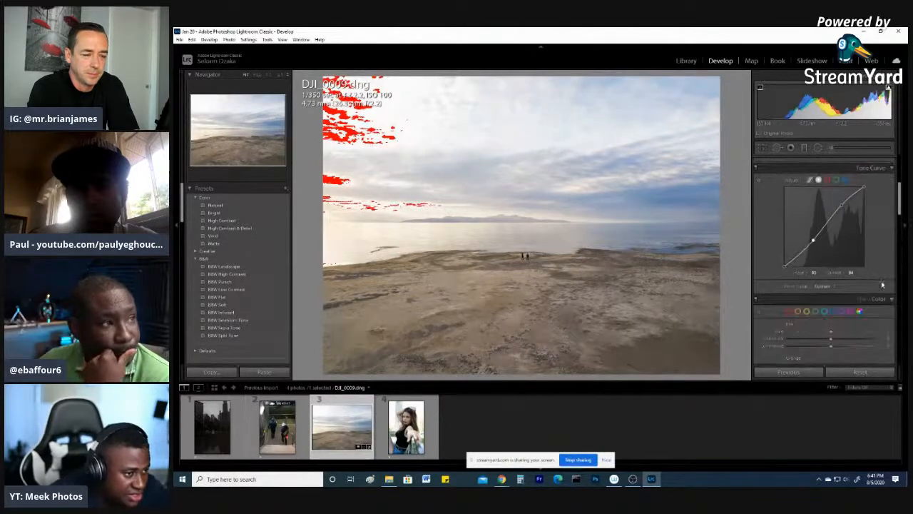
scroll(882, 284, down, 2)
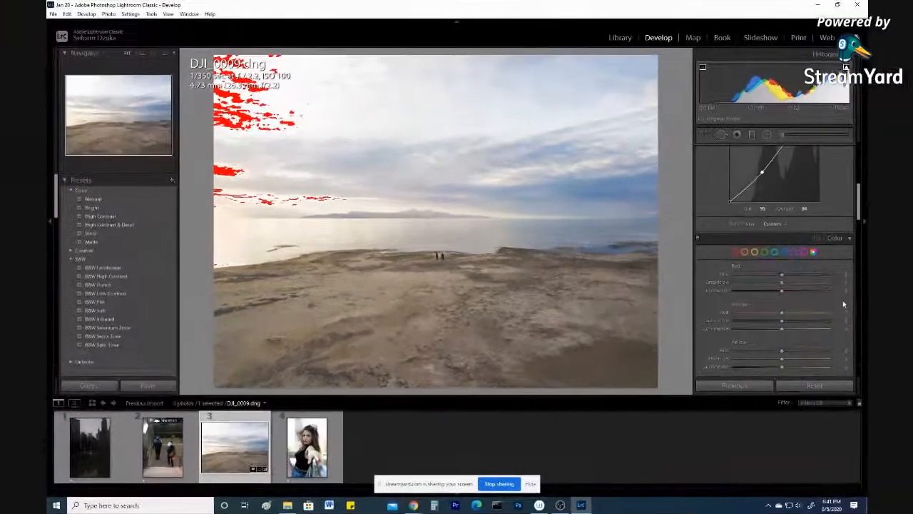
scroll(844, 305, down, 2)
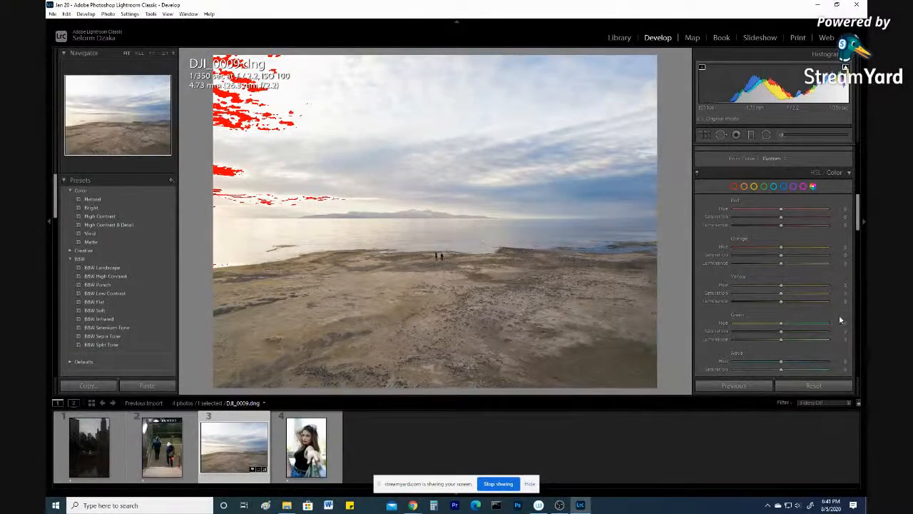
scroll(843, 317, down, 10)
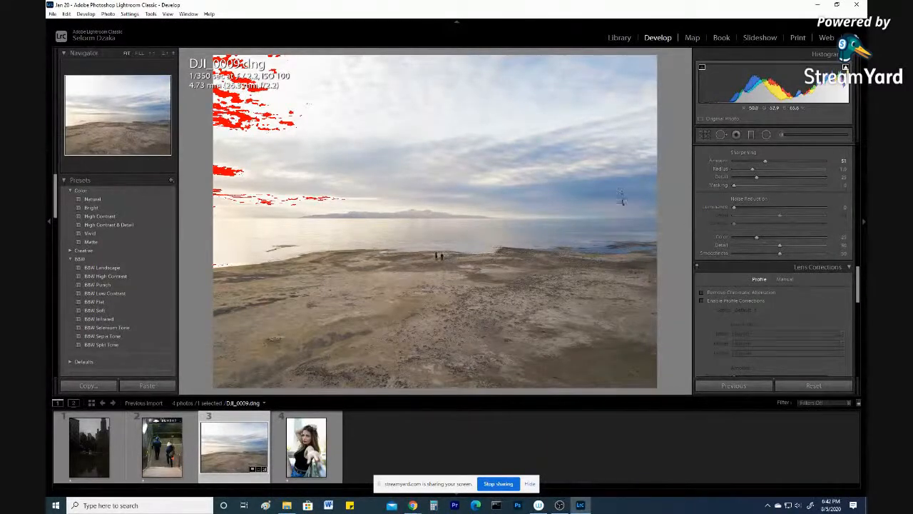
Inspect the blue sky at 1:1 for noise and increase the Color noise reduction
click(561, 198)
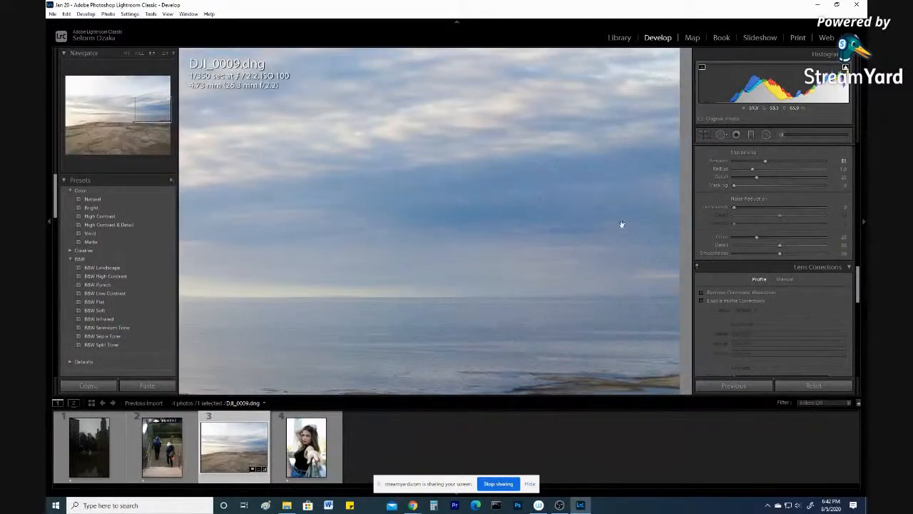
click(591, 204)
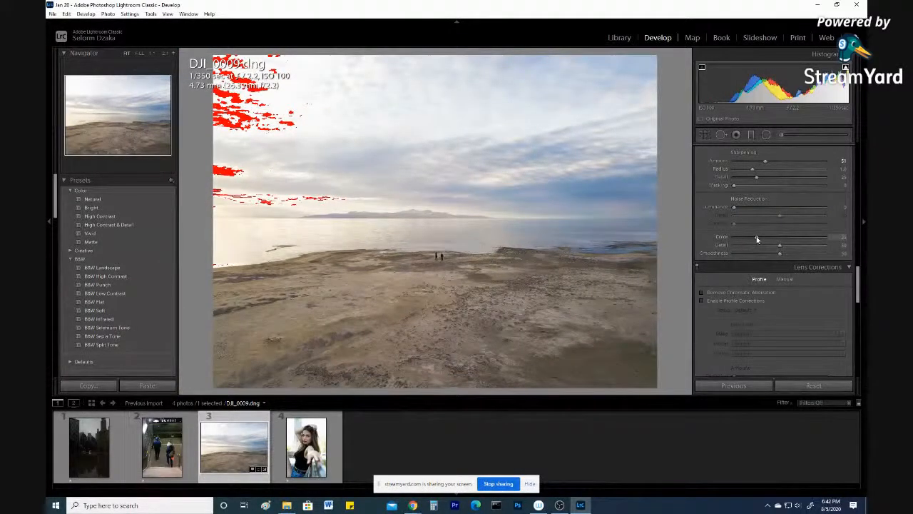
drag(756, 236, 776, 242)
click(597, 188)
drag(646, 214, 595, 228)
click(595, 228)
Raise Contrast slightly and set the Blue Primary Saturation to +48 in the camera calibration
drag(859, 273, 858, 150)
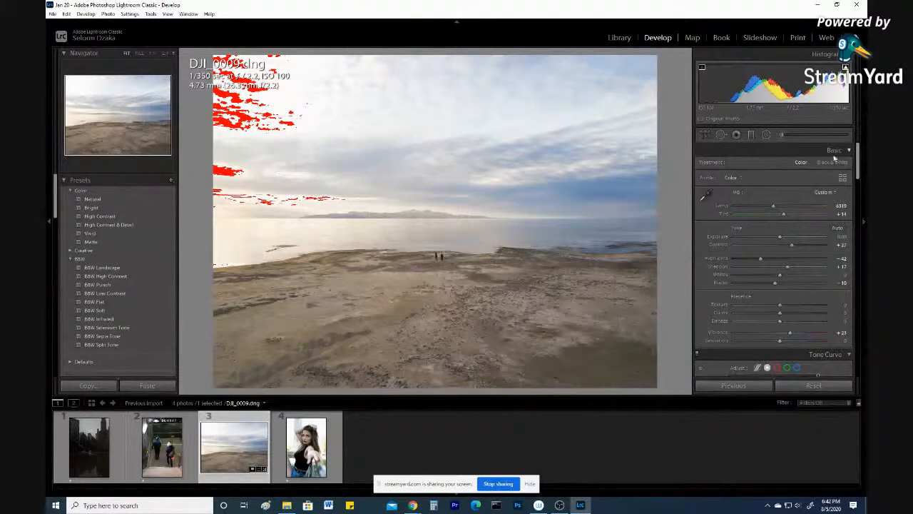
drag(791, 249, 794, 249)
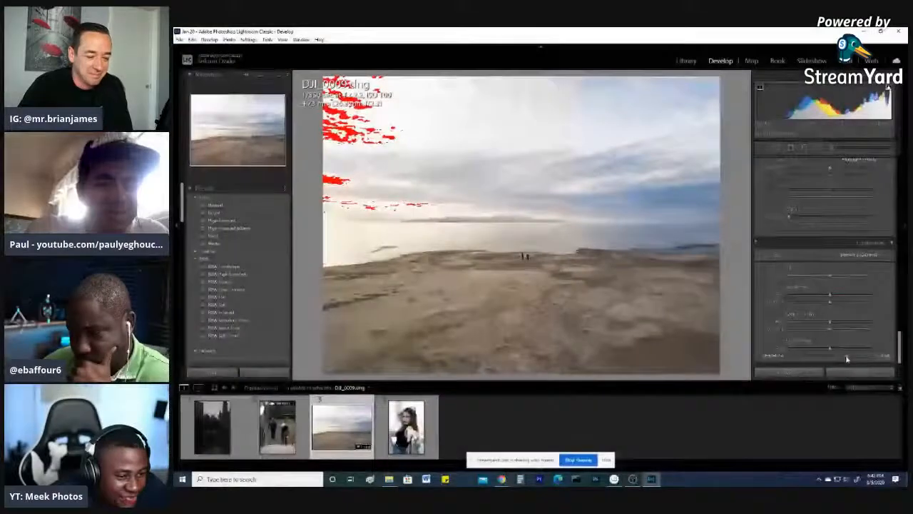
drag(846, 357, 850, 359)
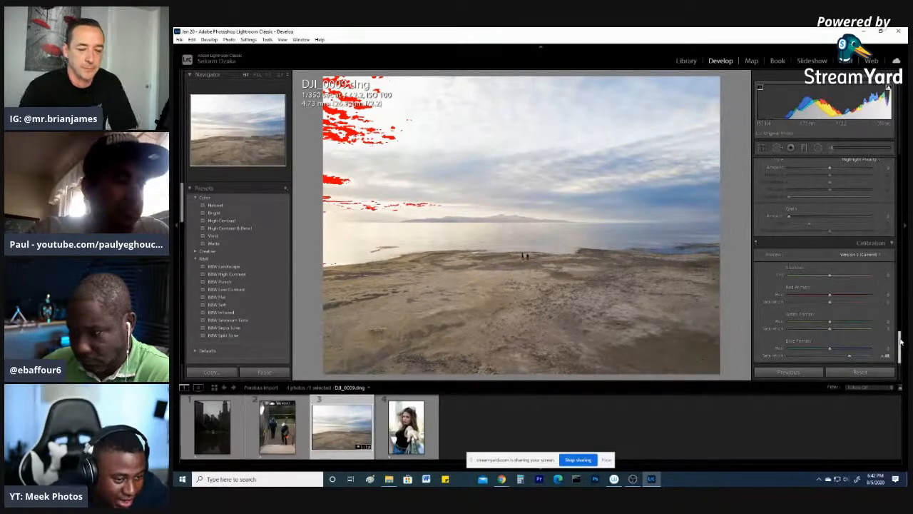
Draw a graduated filter with strongly reduced Exposure from the photo's left edge inward to the middle of the horizon
drag(900, 343, 900, 321)
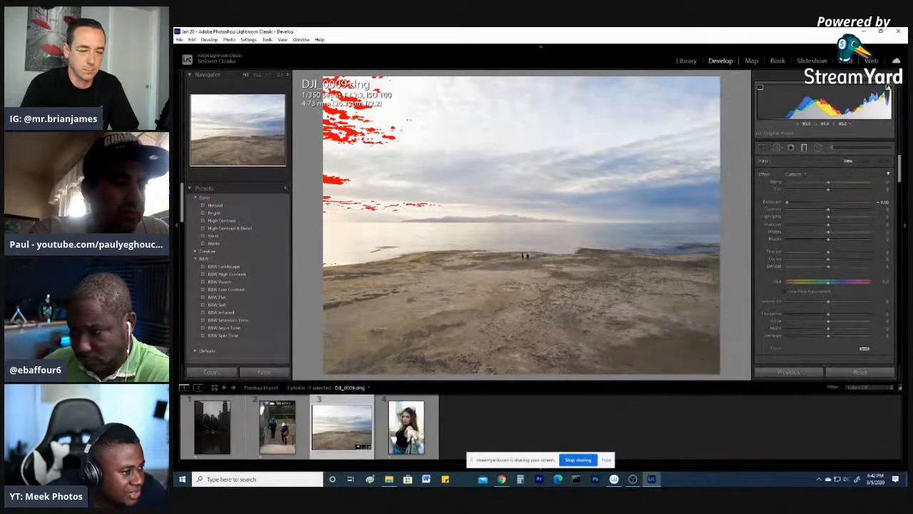
mouse_move(324, 226)
mouse_down()
mouse_move(489, 225)
mouse_move(559, 237)
mouse_up()
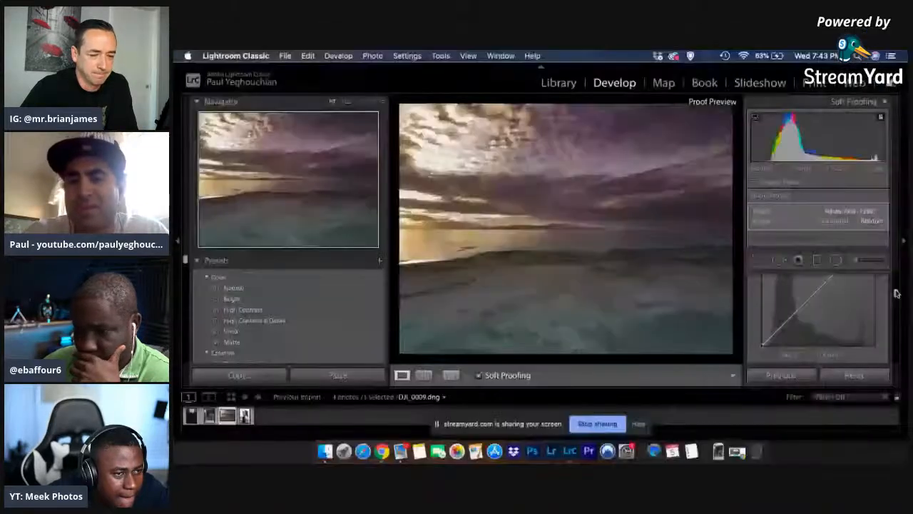
In the purple-sky version with soft proofing, lower the global Shadows to -18
drag(897, 294, 897, 282)
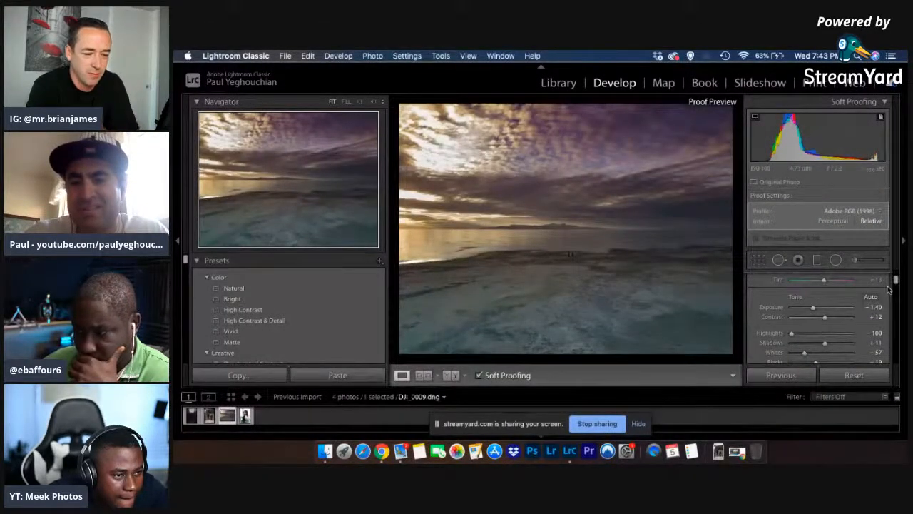
drag(896, 284, 885, 288)
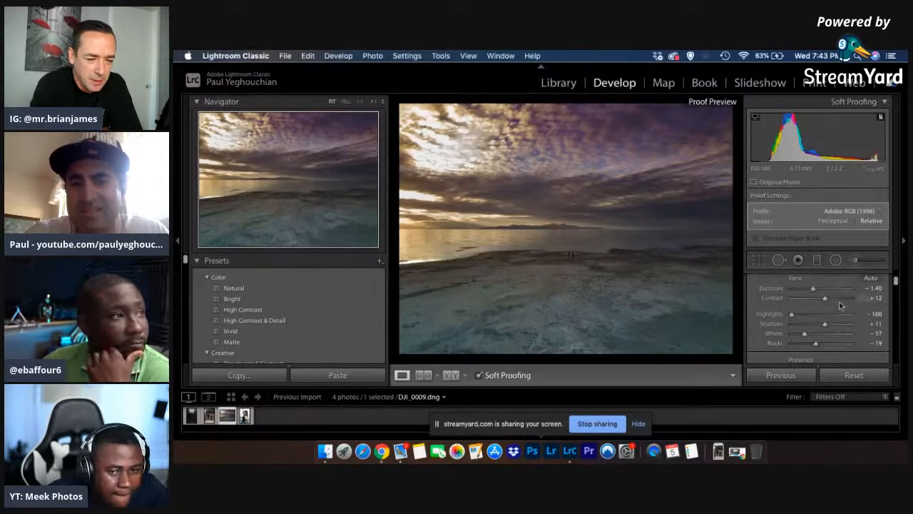
scroll(808, 316, down, 1)
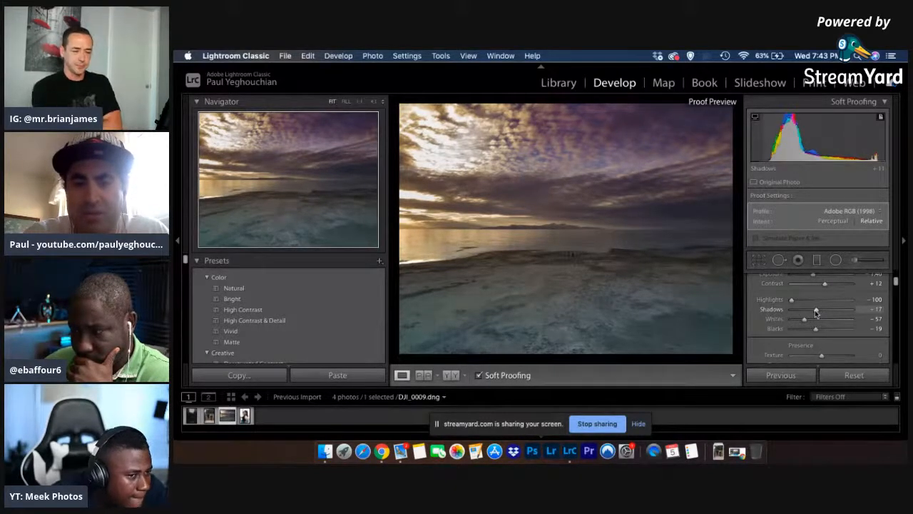
Draw a graduated filter from the lower foreground up to the clouds above the horizon and set its Contrast to 16
key(m)
drag(583, 335, 582, 189)
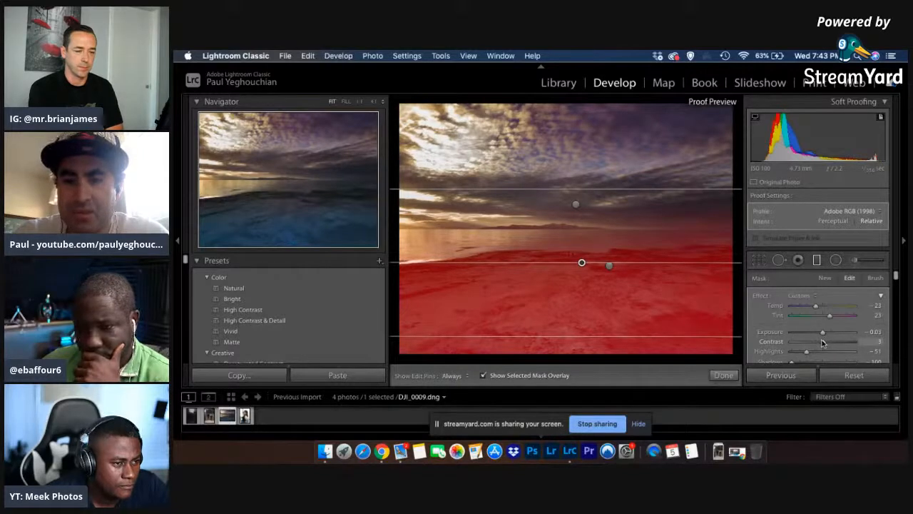
drag(822, 342, 829, 342)
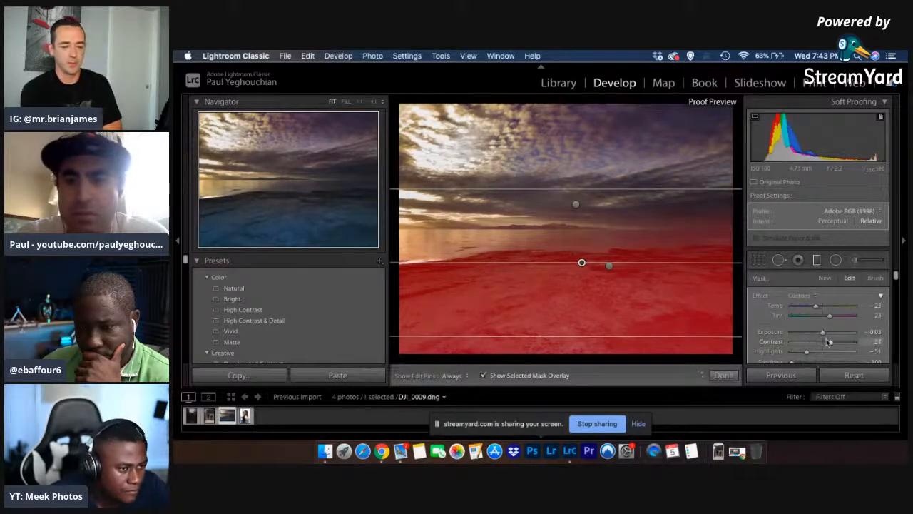
click(723, 375)
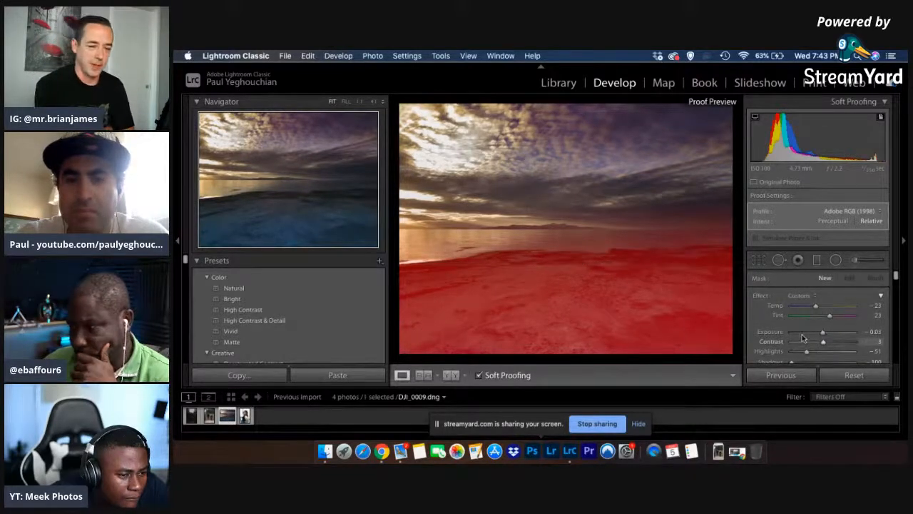
Move the foreground graduated filter slightly upward and set its Highlights to -43 and Whites to 28
scroll(801, 339, down, 3)
scroll(812, 330, down, 2)
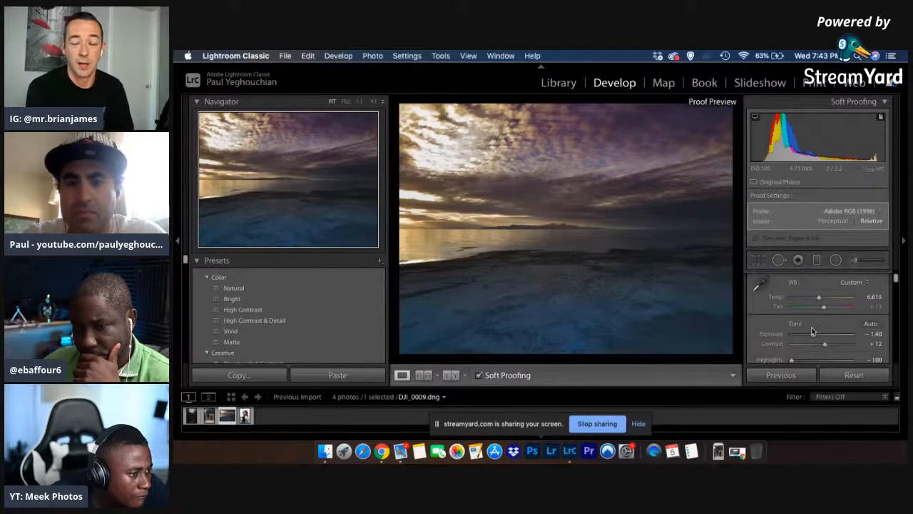
scroll(811, 335, down, 2)
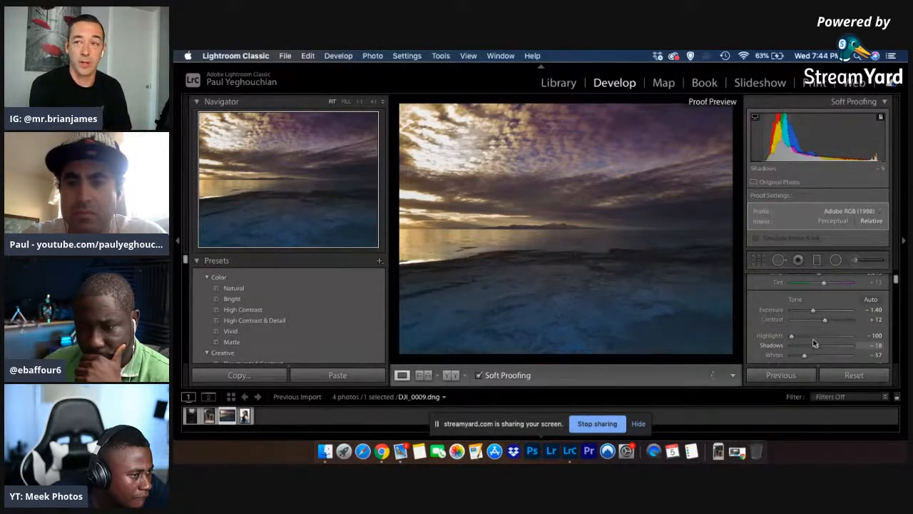
key(m)
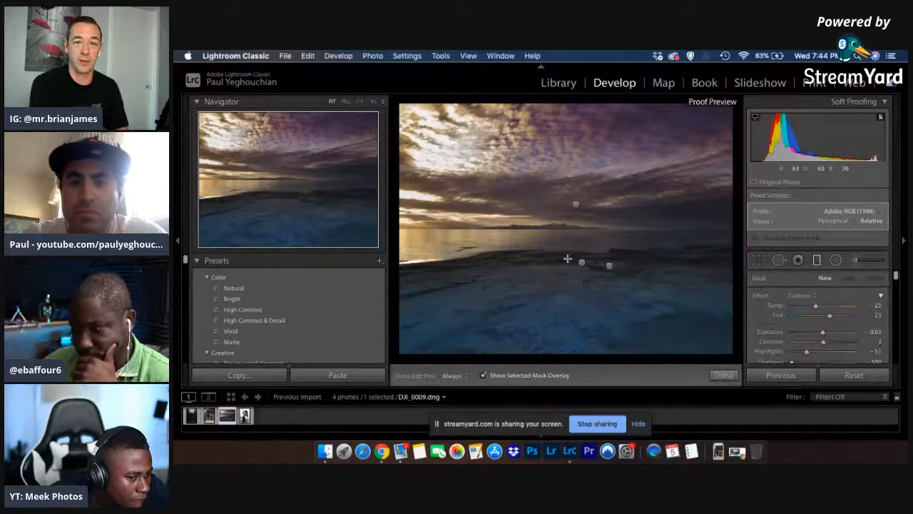
click(583, 261)
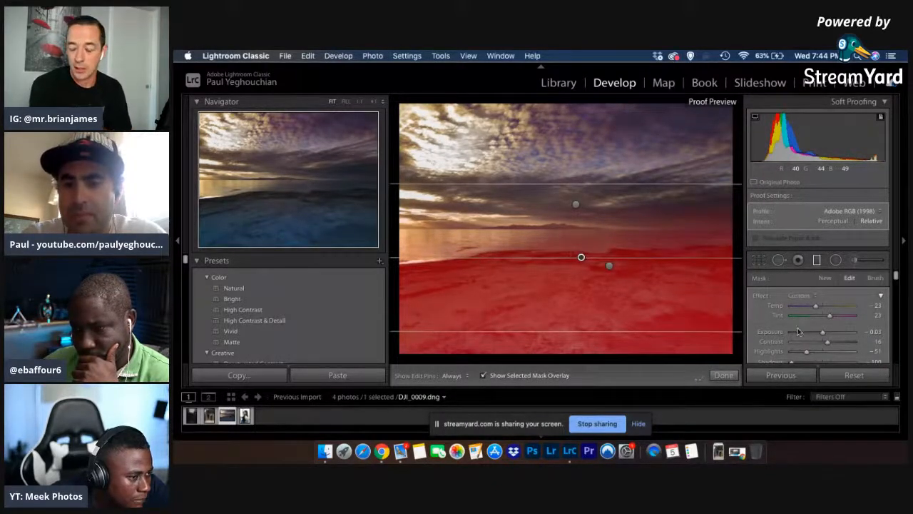
scroll(799, 329, down, 1)
drag(806, 338, 811, 339)
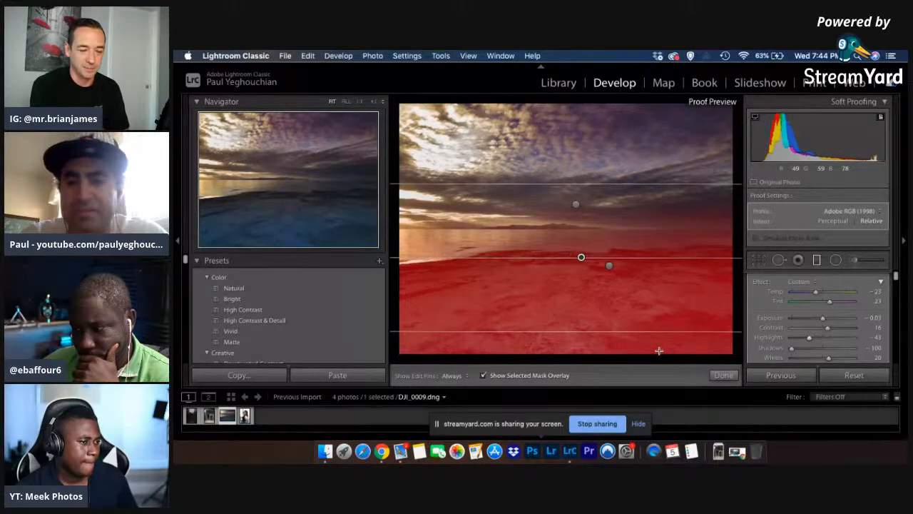
scroll(821, 341, down, 2)
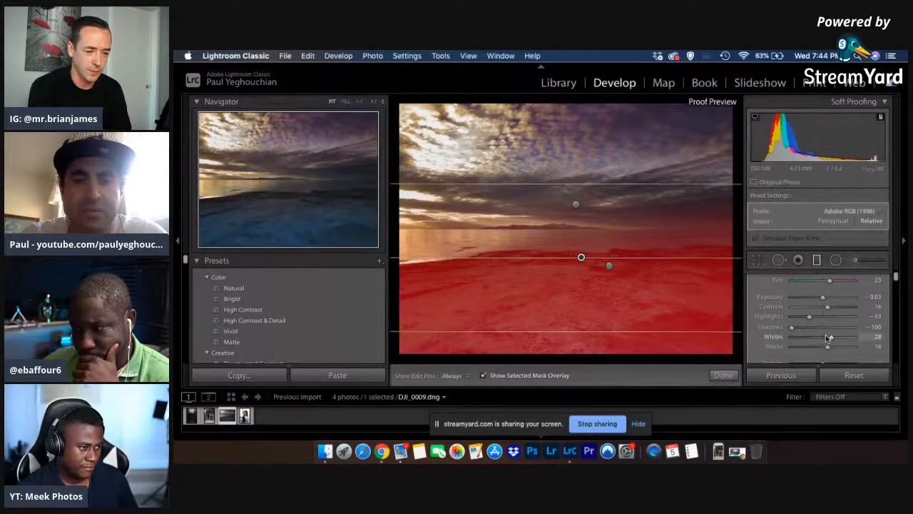
click(722, 374)
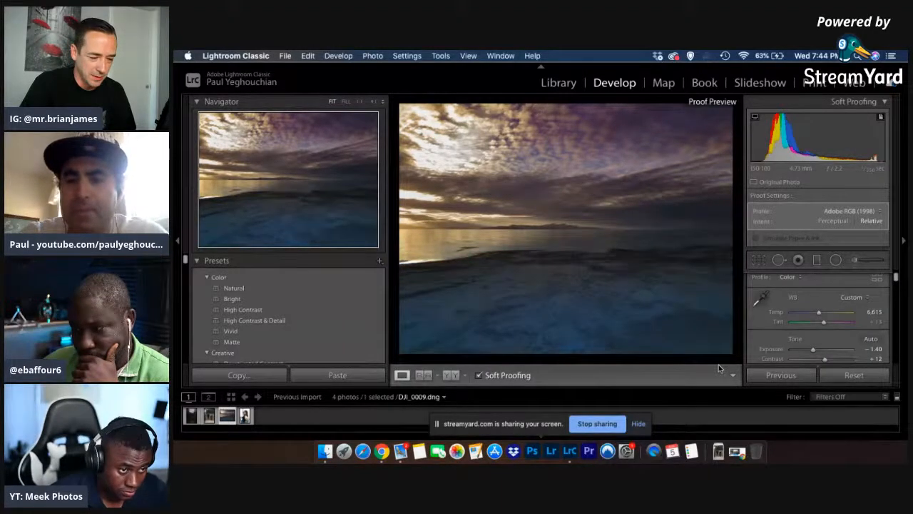
scroll(824, 338, down, 5)
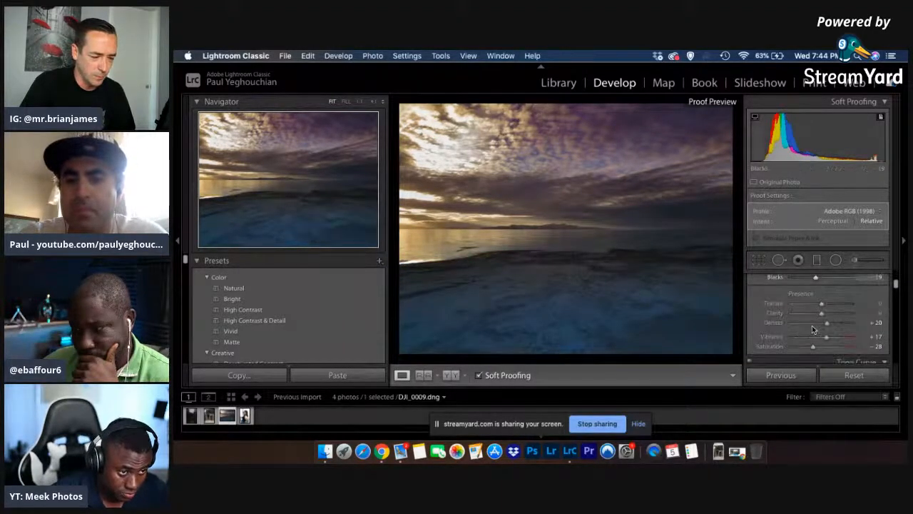
scroll(813, 328, down, 2)
drag(896, 289, 894, 275)
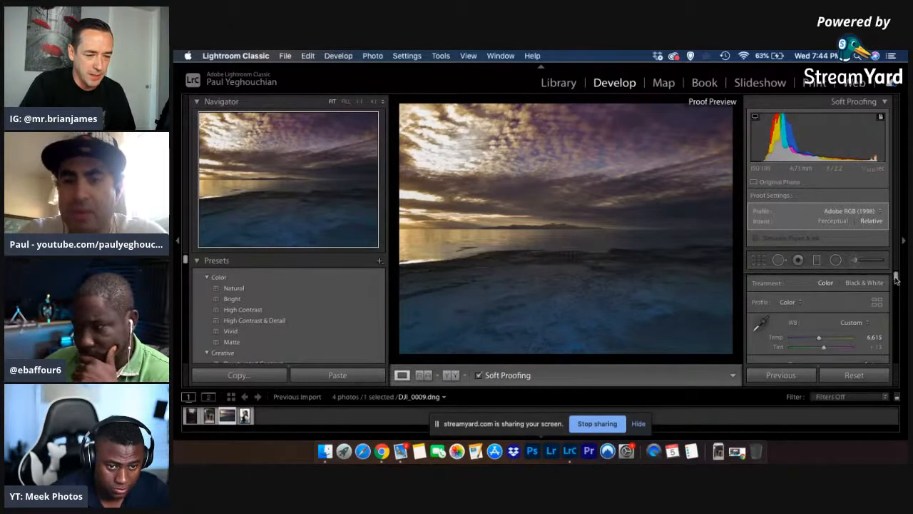
scroll(896, 280, up, 1)
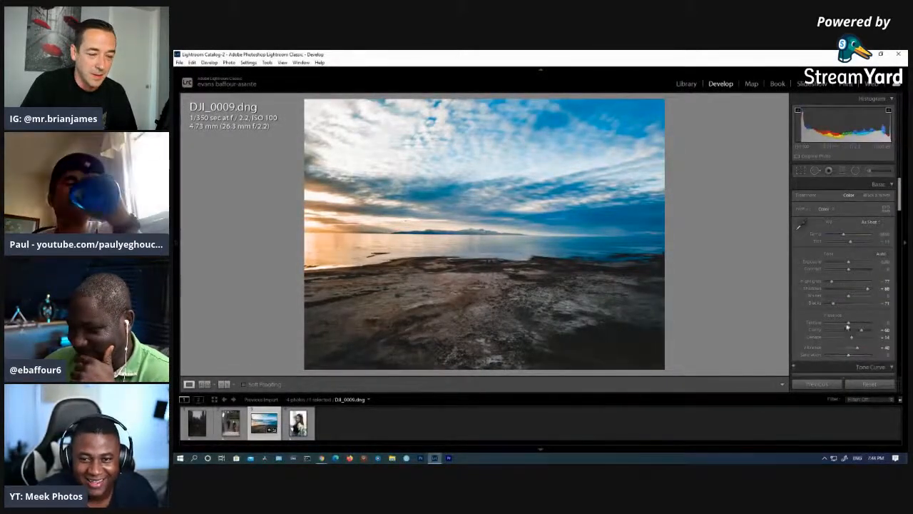
In the vivid blue-sky version, draw a radial filter around the two people on the shoreline and set its Shadows to 57
click(856, 171)
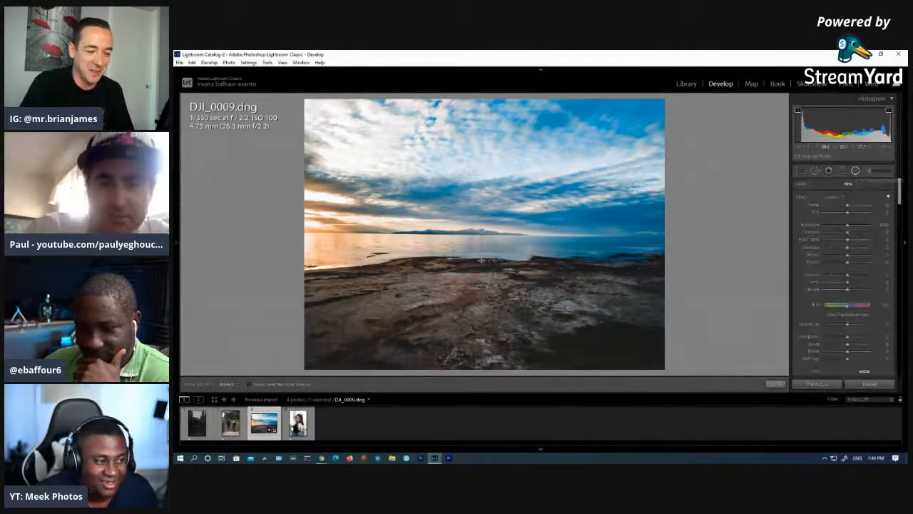
drag(513, 266, 522, 289)
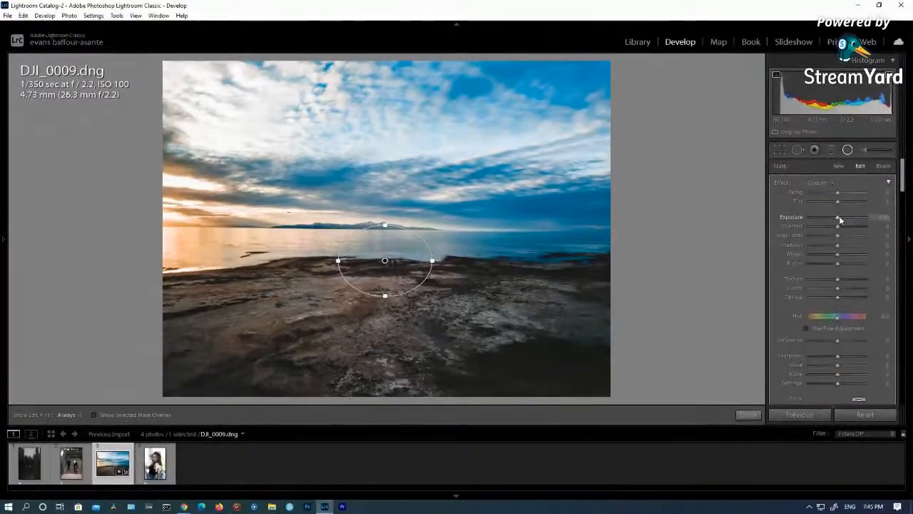
drag(837, 245, 854, 247)
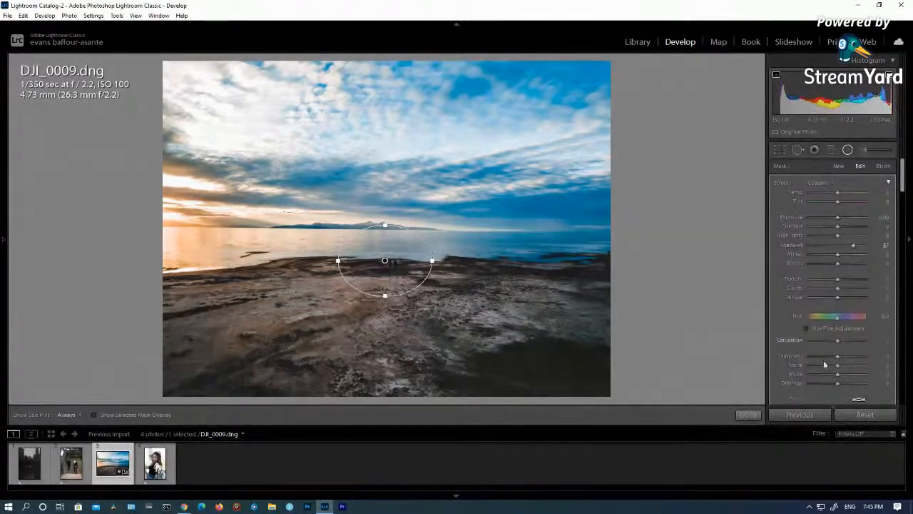
scroll(822, 373, down, 5)
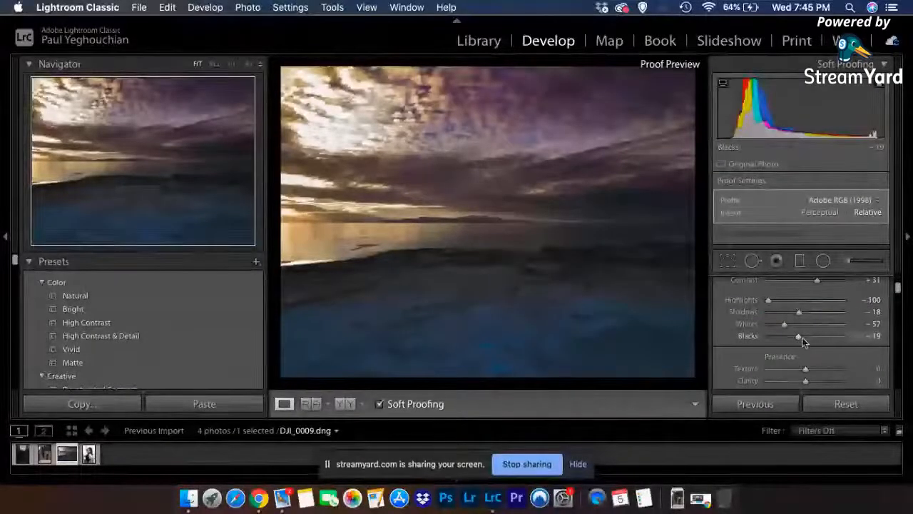
In the purple-sky version, set the global Whites to -33 and lower the Blacks to -33
drag(800, 338, 819, 338)
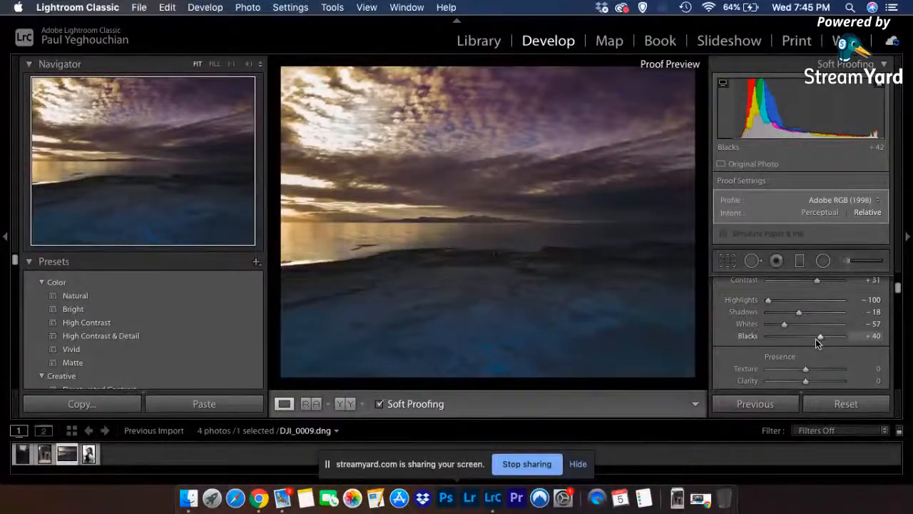
mouse_move(805, 340)
mouse_down()
mouse_move(788, 335)
mouse_move(800, 338)
mouse_move(802, 325)
mouse_up()
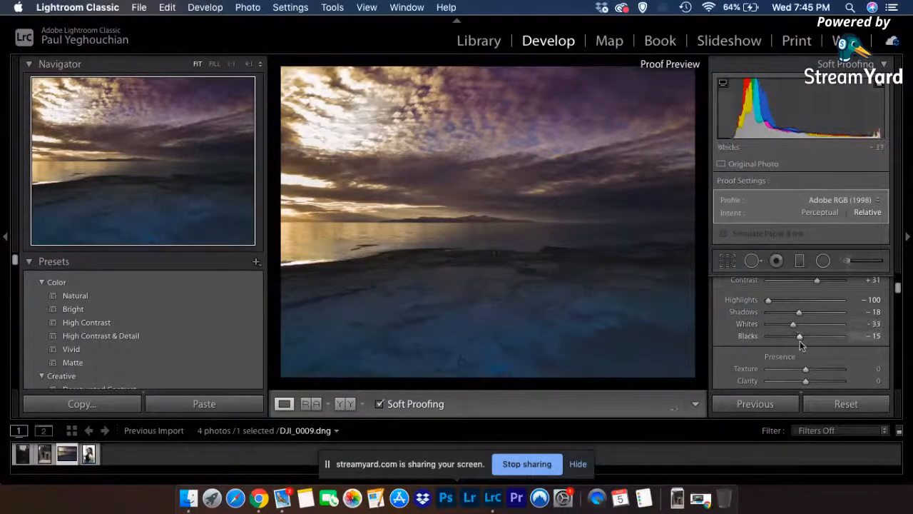
scroll(803, 324, down, 3)
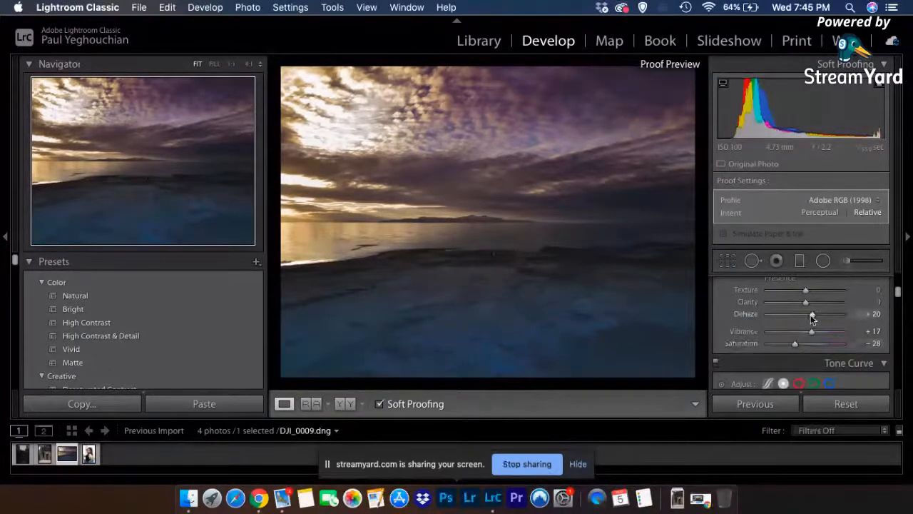
Raise the purple-sky version's tone curve in the shadows and adjust the curve's upper section
scroll(811, 319, down, 4)
mouse_move(772, 346)
mouse_down()
mouse_move(754, 337)
mouse_move(763, 345)
mouse_up()
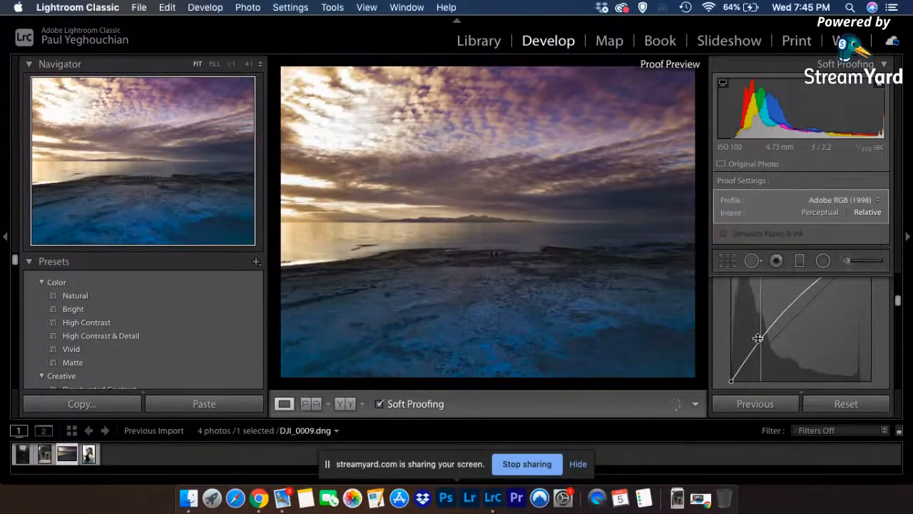
scroll(758, 338, up, 1)
drag(827, 304, 821, 290)
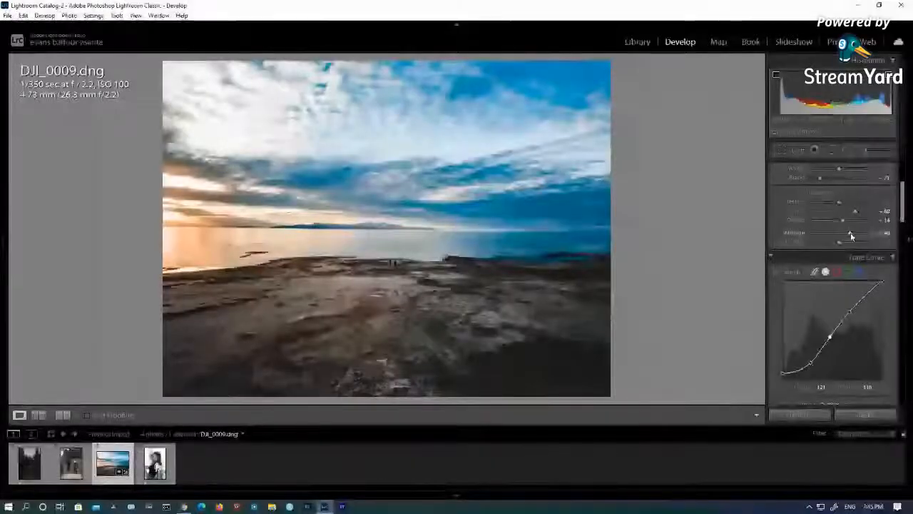
In the vivid blue-sky version, set Vibrance to 54 and Saturation to -5
drag(850, 234, 860, 234)
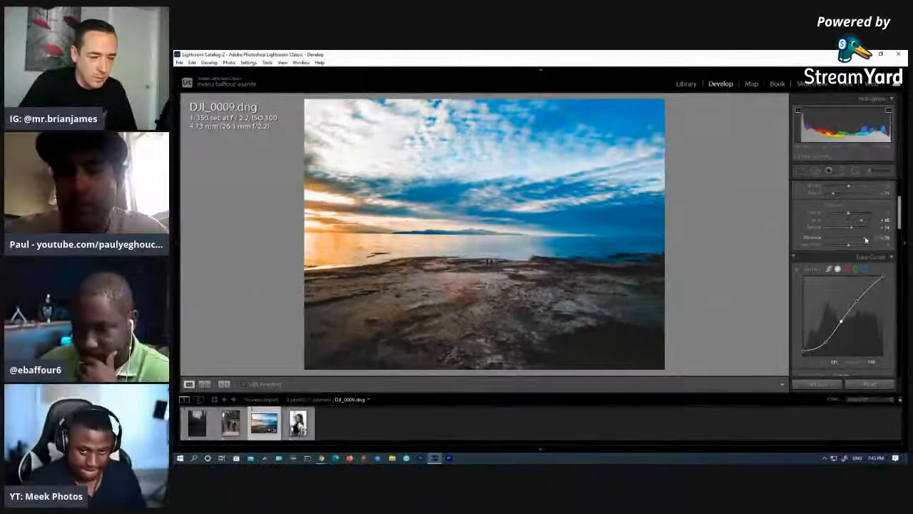
drag(865, 238, 850, 248)
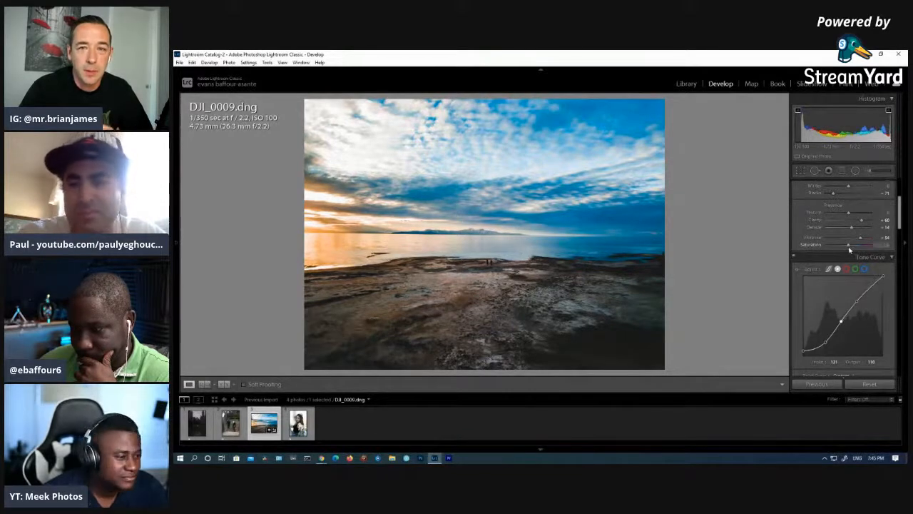
drag(851, 248, 849, 249)
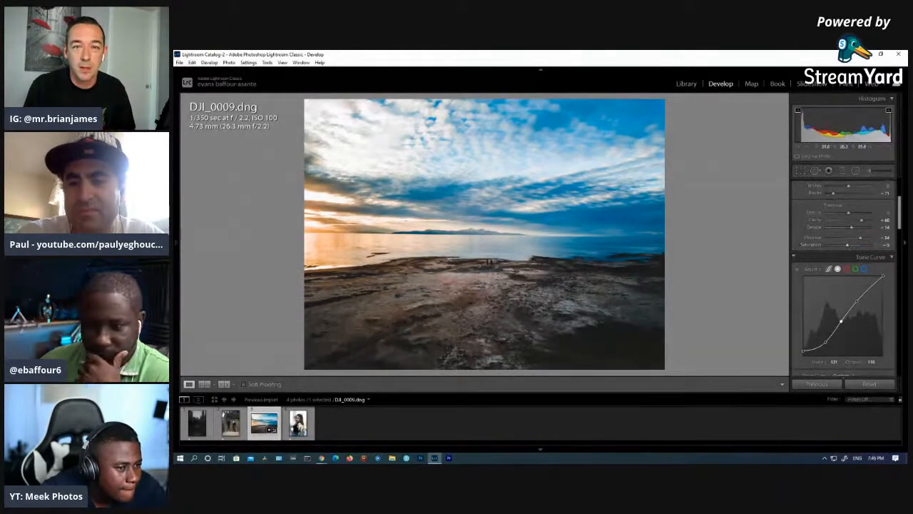
Inspect the two people on the shoreline up close and review the vivid blue-sky version's colour and detail settings
click(488, 262)
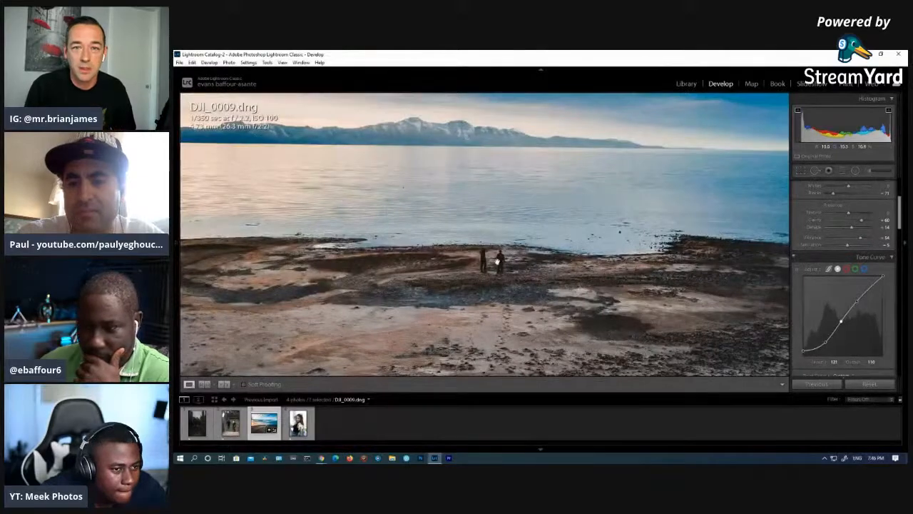
click(497, 262)
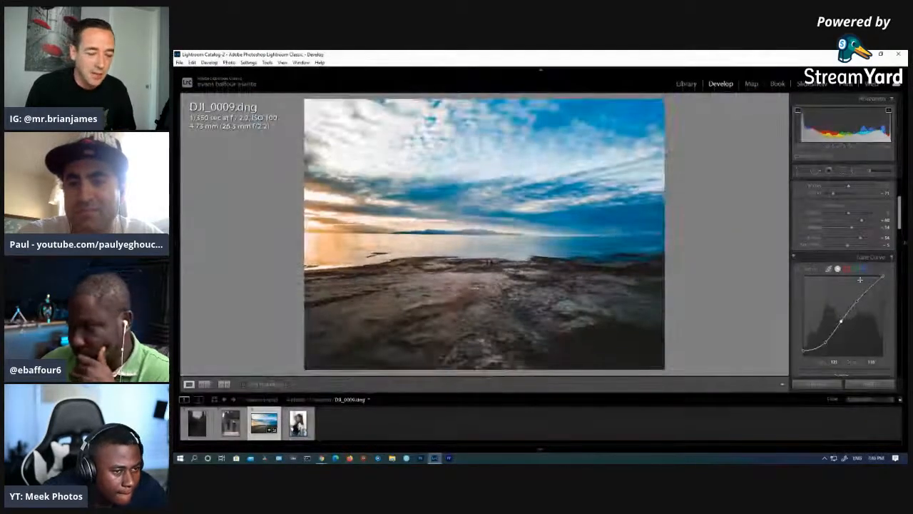
scroll(861, 283, up, 2)
scroll(861, 283, down, 5)
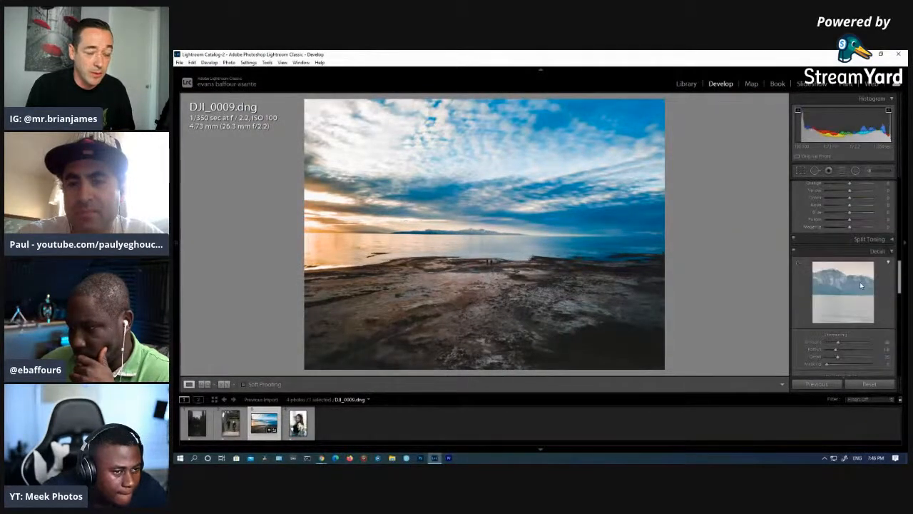
scroll(875, 242, up, 4)
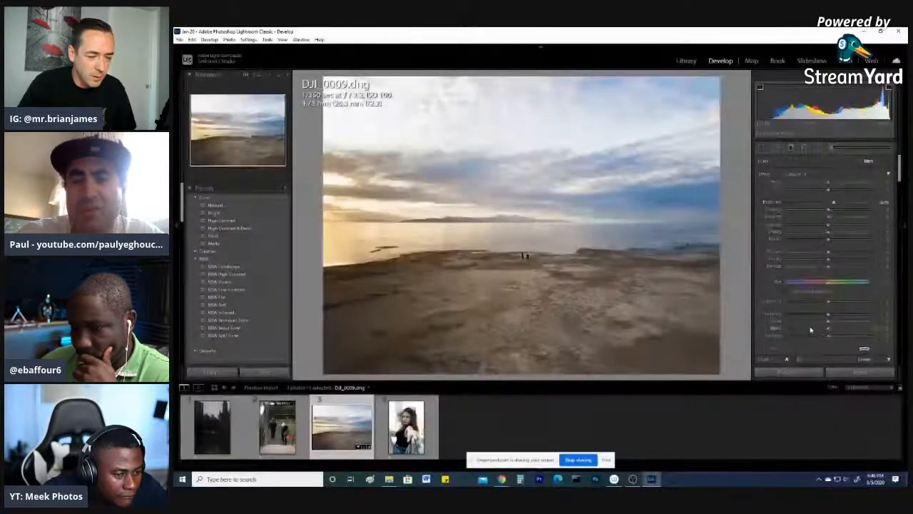
In the soft pale-sky version, paint the adjustment brush at size 24 over the rocky foreground
scroll(810, 330, down, 3)
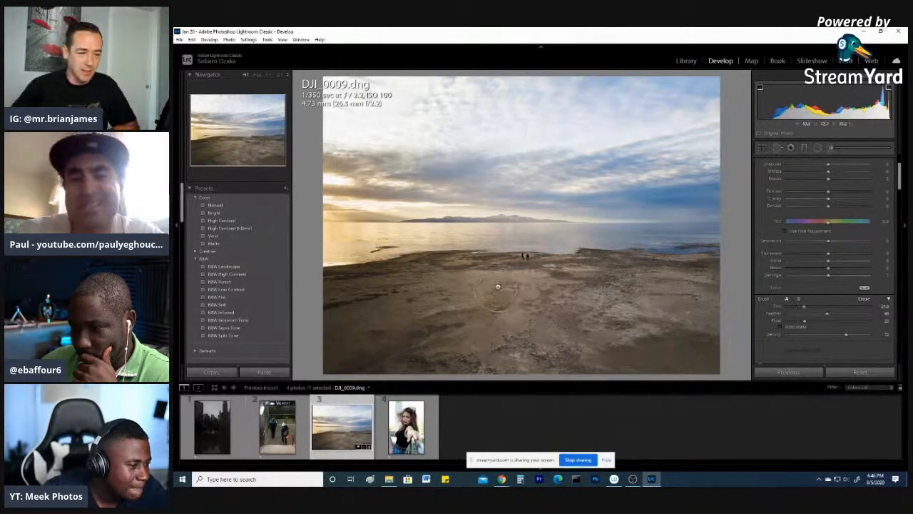
scroll(478, 287, up, 3)
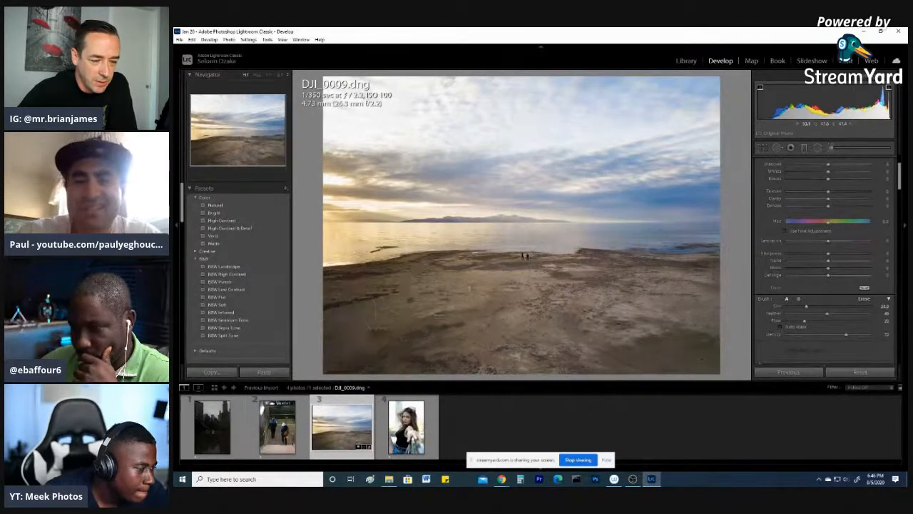
drag(587, 321, 589, 320)
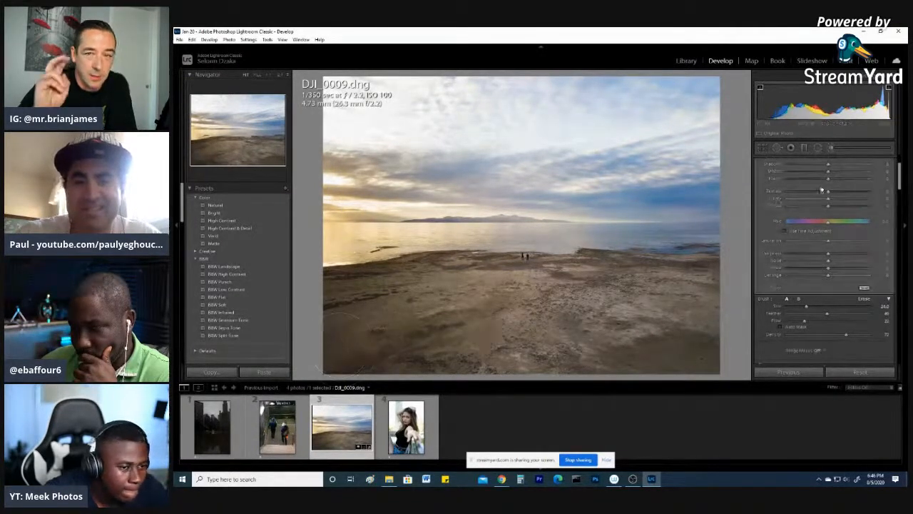
drag(900, 174, 900, 164)
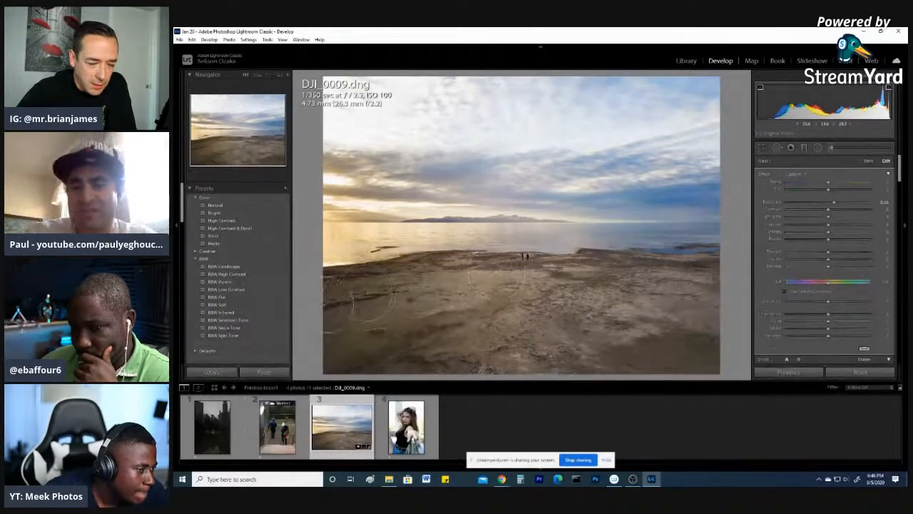
drag(400, 303, 439, 314)
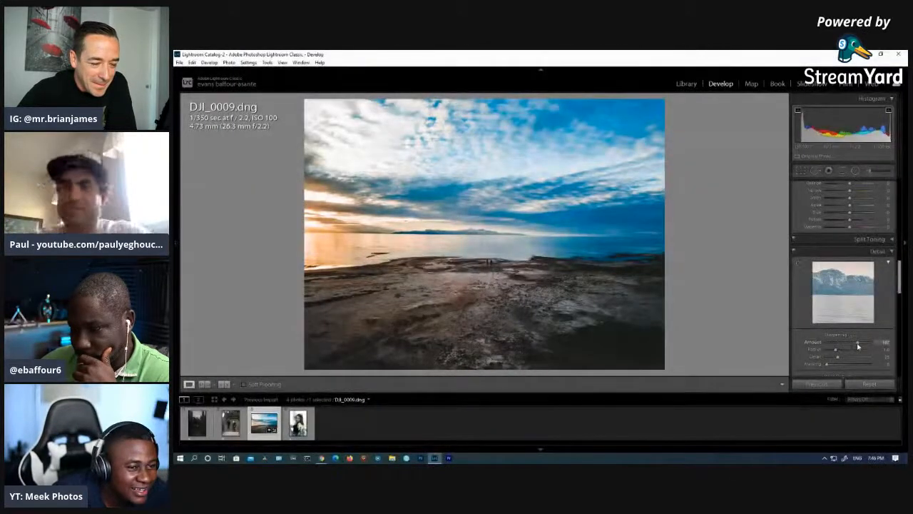
In the vivid blue-sky version, fine-tune the Sharpening Amount
drag(857, 346, 854, 346)
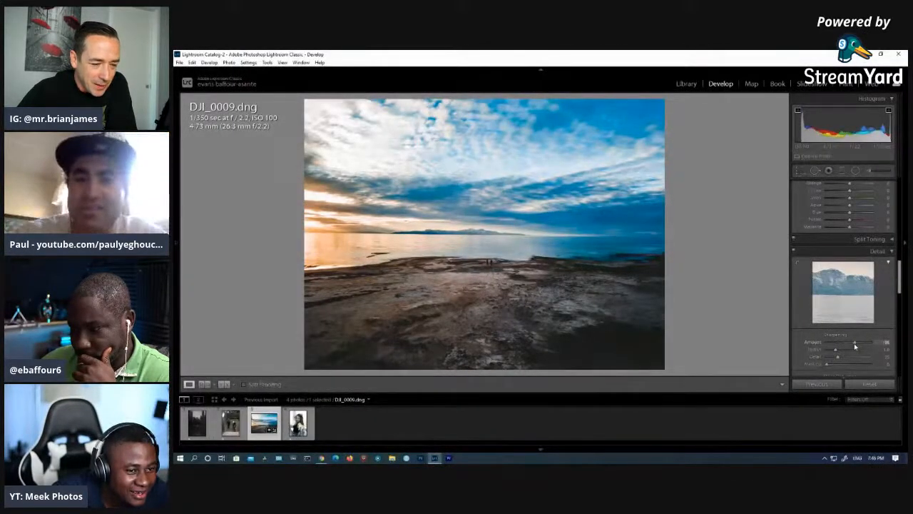
scroll(853, 335, down, 3)
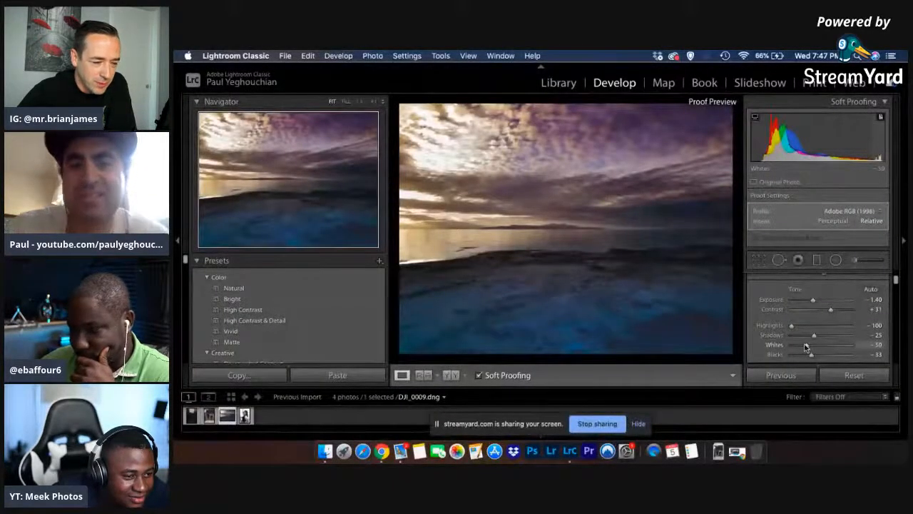
In the purple-sky version, set the global Whites to -50
drag(809, 344, 805, 344)
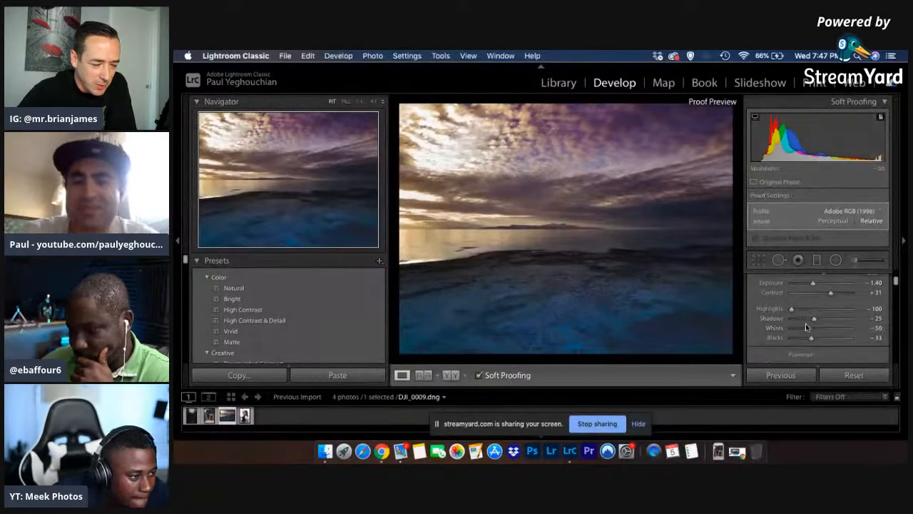
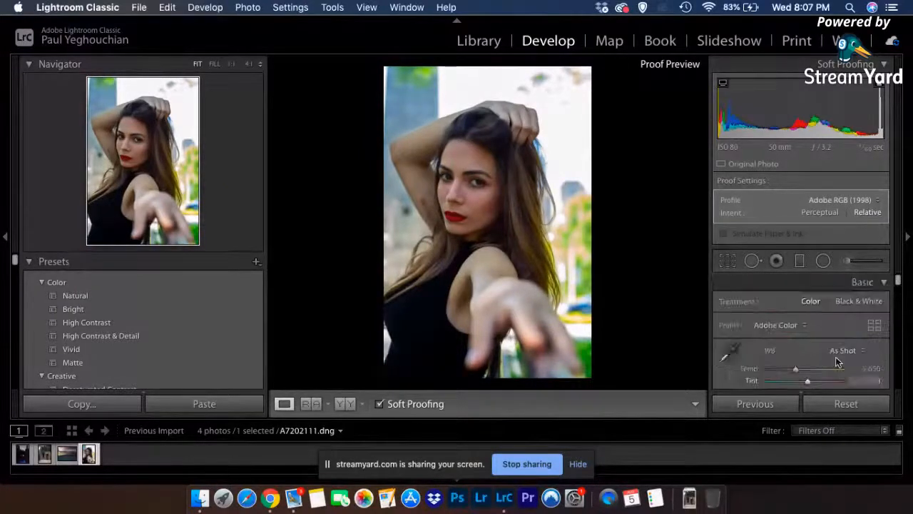
Open the crop of portrait A7202111.dng and undo its Level upright correction
scroll(828, 356, down, 1)
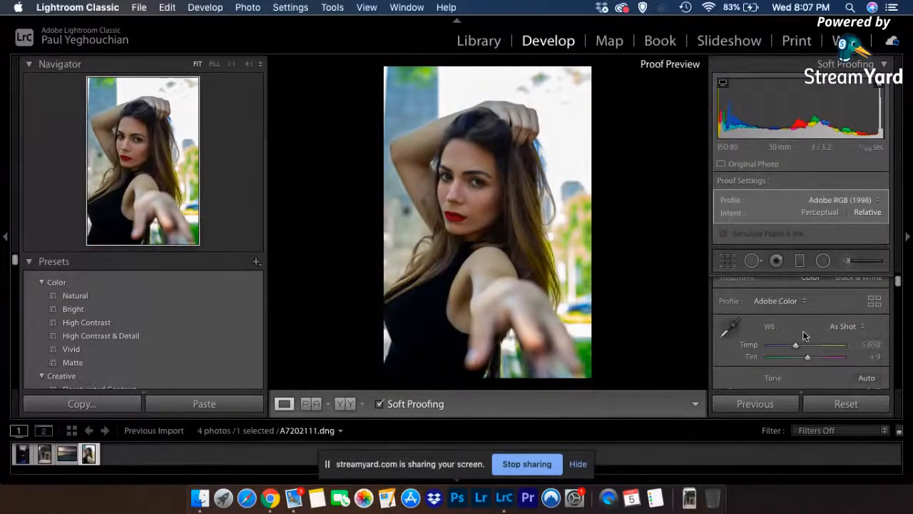
scroll(805, 335, down, 1)
click(728, 261)
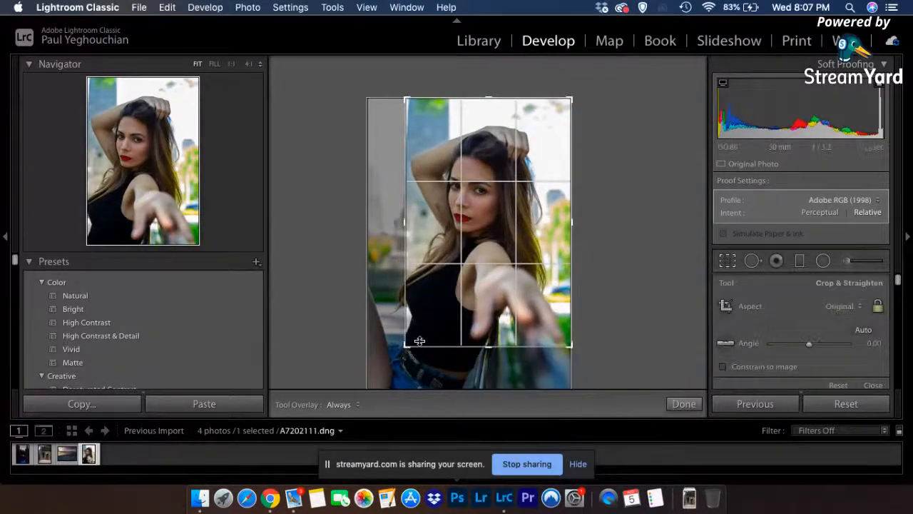
key(super+z)
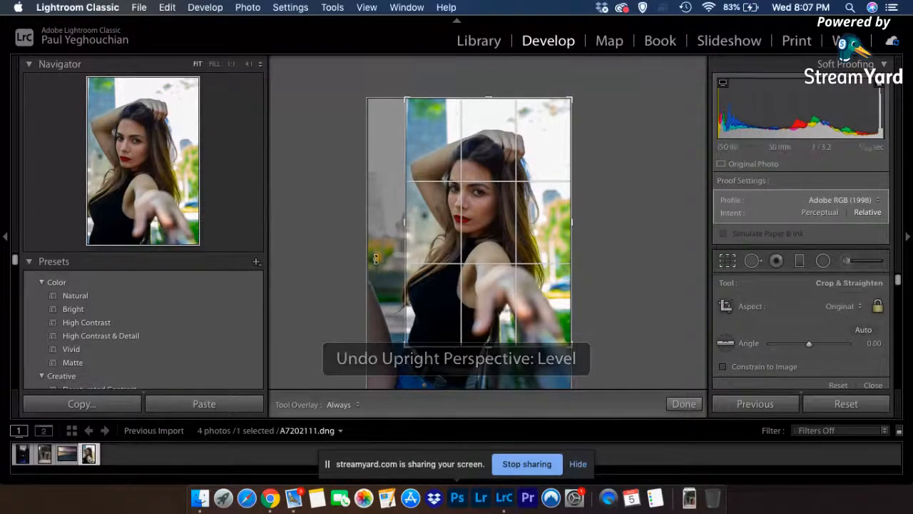
Try enlarging the portrait's crop slightly from its lower-left corner, undo the change and leave the crop tool
drag(404, 349, 401, 351)
click(726, 261)
click(727, 261)
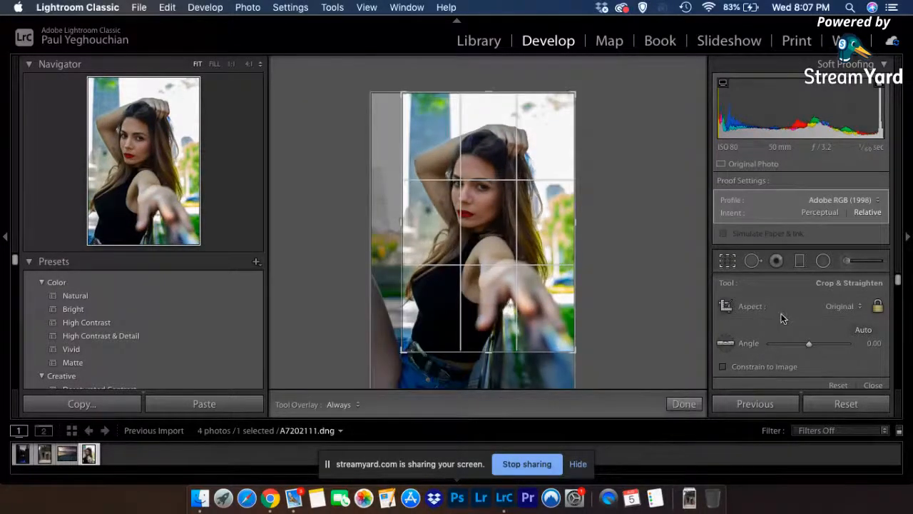
key(super+z)
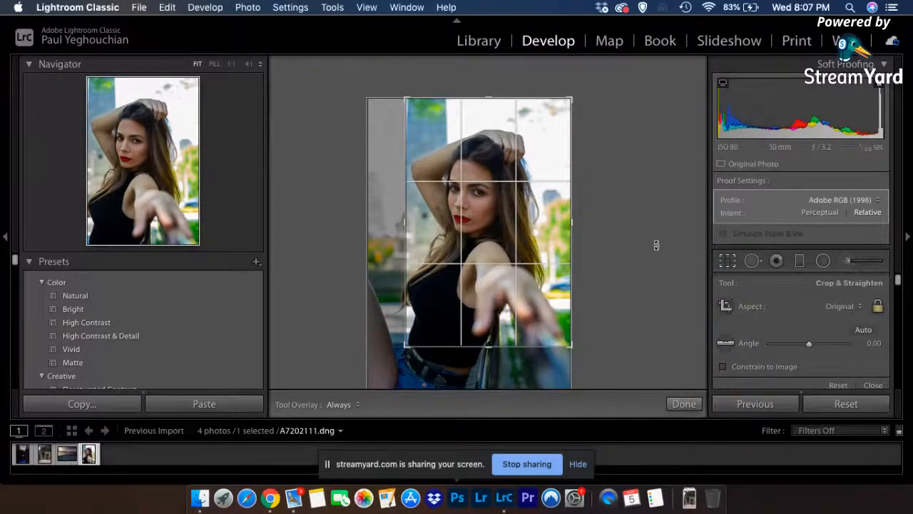
click(727, 260)
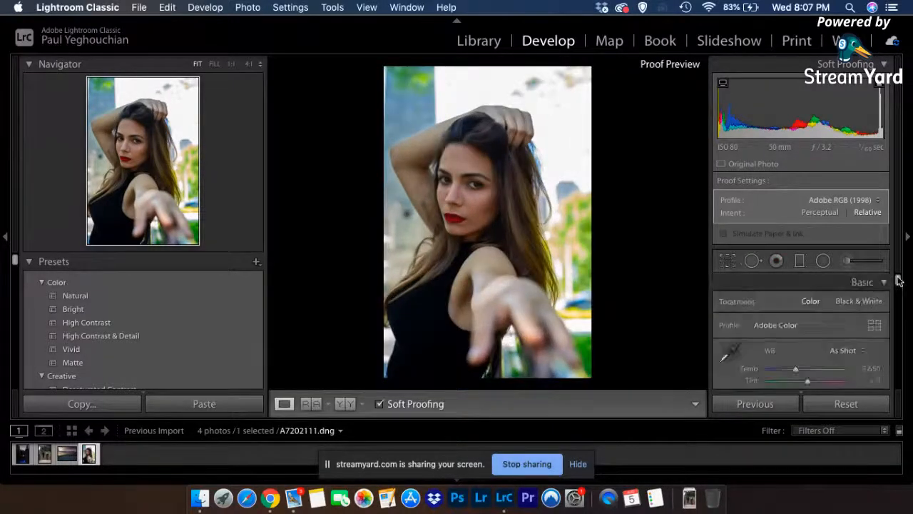
Reapply the Level upright correction to the portrait in the Transform settings
scroll(899, 281, down, 3)
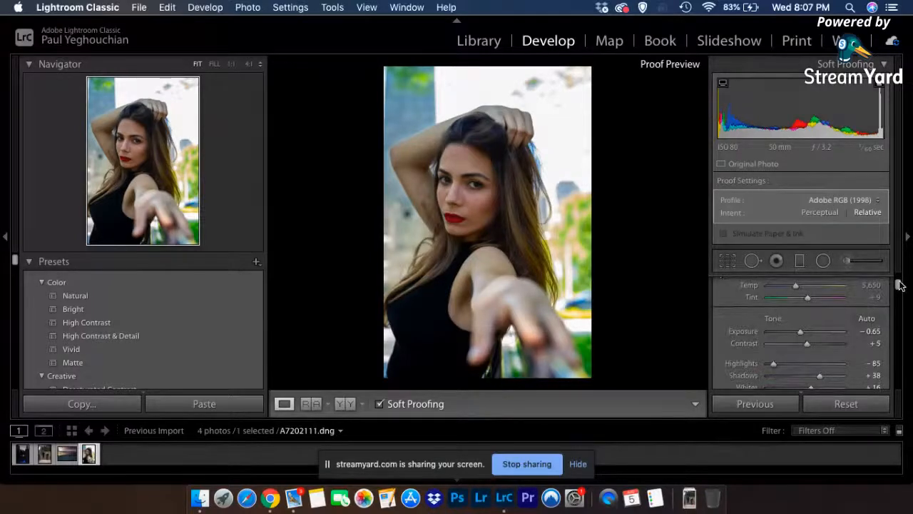
drag(900, 286, 901, 347)
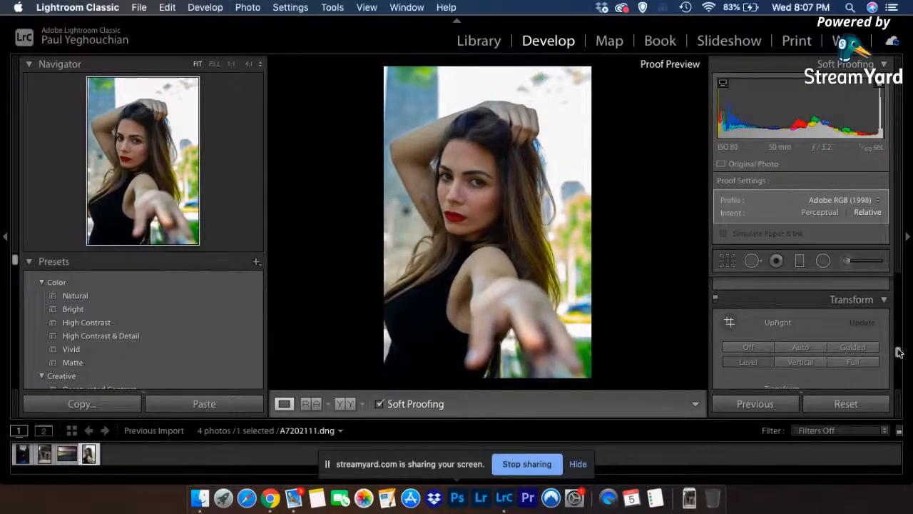
drag(900, 352, 897, 285)
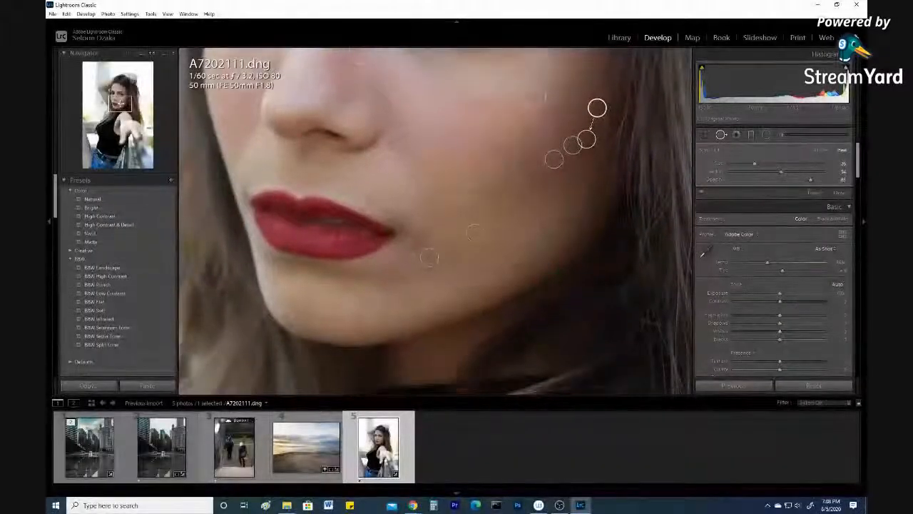
In the other editor's portrait, dab the adjustment brush on the upper forehead and set its Exposure to -4.00
drag(120, 104, 120, 88)
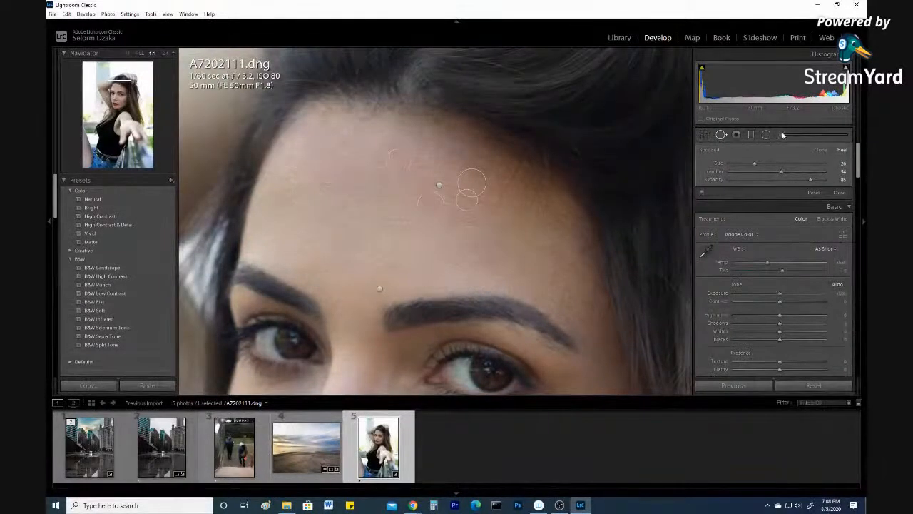
key(k)
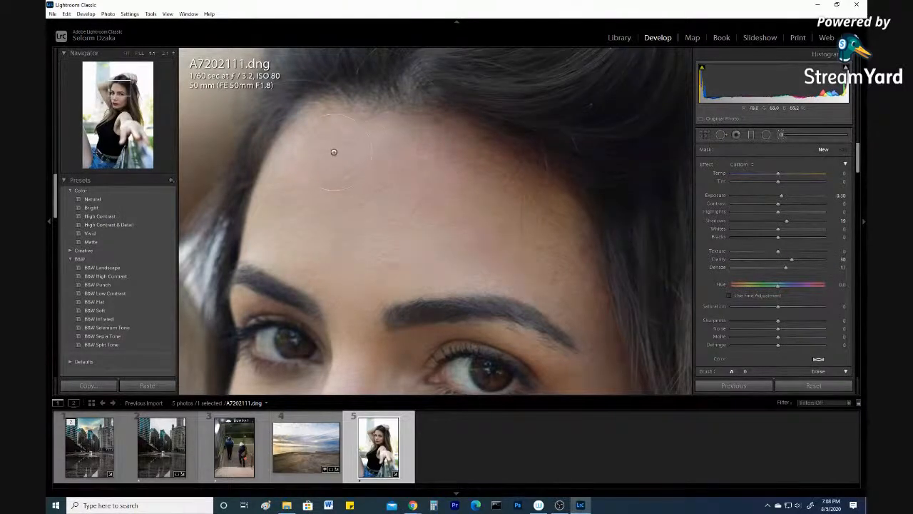
click(320, 145)
click(734, 196)
drag(734, 200, 728, 201)
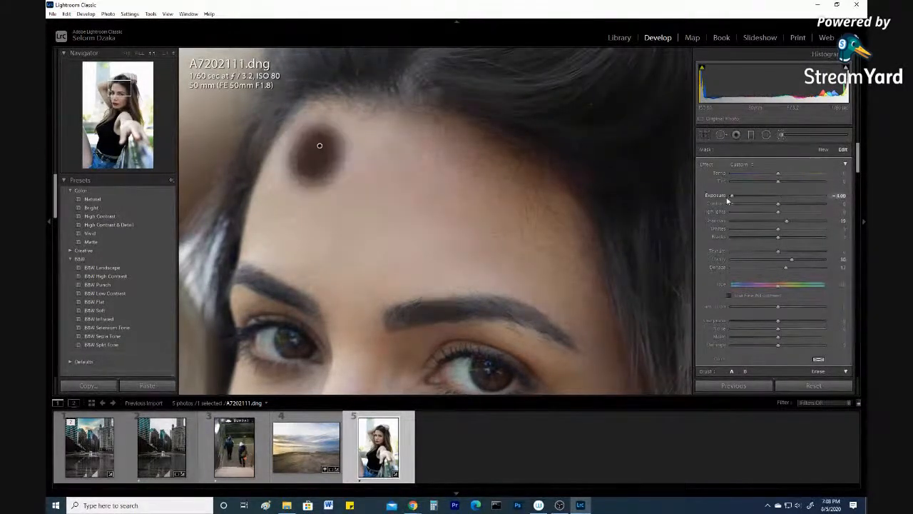
Reset the forehead brush's effect settings to zero and set the brush Flow to 100
double_click(706, 165)
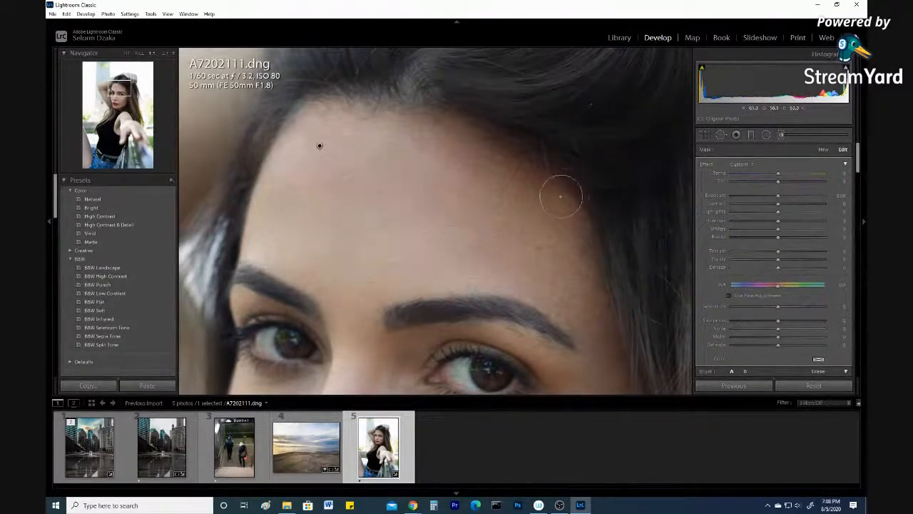
scroll(825, 281, down, 5)
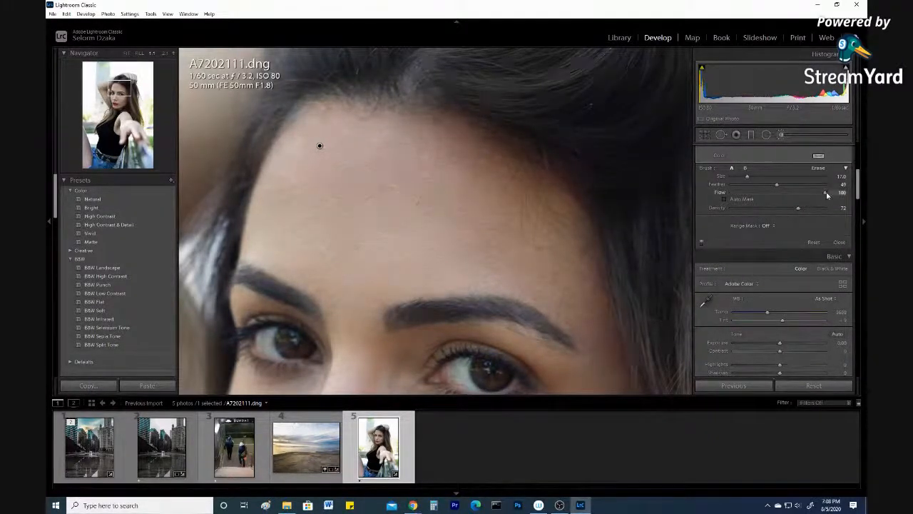
Set the brush Exposure to -4.00 and paint over the whole forehead between the hairline and eyebrows
scroll(821, 199, up, 5)
drag(742, 200, 719, 194)
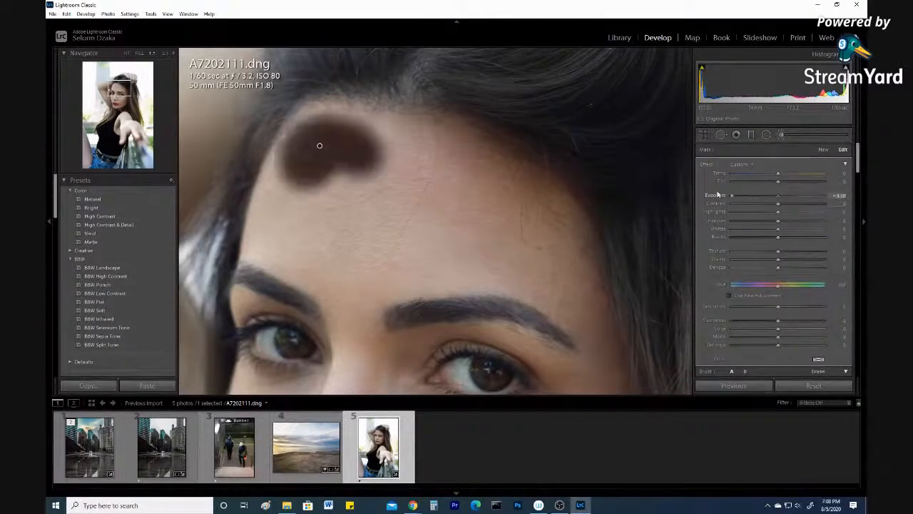
mouse_move(354, 146)
mouse_down()
mouse_move(333, 189)
mouse_move(289, 183)
mouse_move(286, 218)
mouse_move(364, 249)
mouse_move(351, 214)
mouse_move(373, 200)
mouse_move(340, 162)
mouse_move(395, 174)
mouse_move(373, 149)
mouse_move(390, 146)
mouse_move(455, 175)
mouse_move(420, 187)
mouse_move(391, 220)
mouse_move(417, 237)
mouse_move(363, 271)
mouse_move(480, 253)
mouse_move(455, 212)
mouse_move(535, 257)
mouse_move(535, 242)
mouse_move(462, 164)
mouse_move(392, 148)
mouse_move(334, 166)
mouse_up()
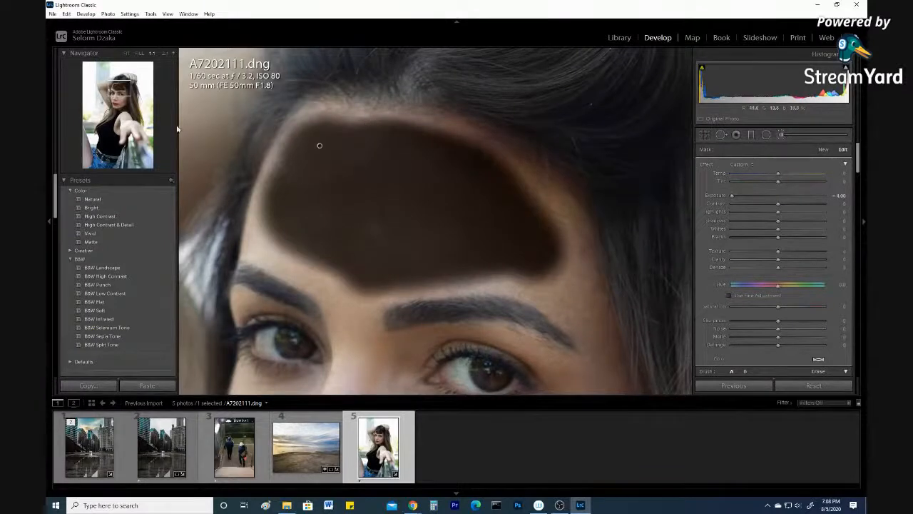
Paint the same brush mask over the nose, both cheeks, upper lip and chin, leaving the eyes and lips uncovered
drag(113, 89, 113, 98)
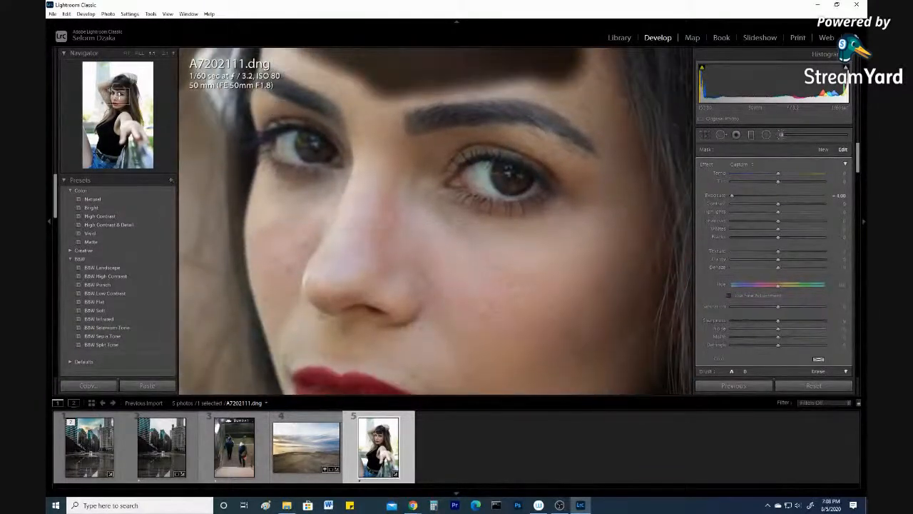
scroll(400, 105, down, 3)
mouse_move(371, 85)
mouse_down()
mouse_move(378, 190)
mouse_move(367, 236)
mouse_move(361, 201)
mouse_move(340, 271)
mouse_move(379, 274)
mouse_move(397, 209)
mouse_move(522, 247)
mouse_move(554, 245)
mouse_move(614, 211)
mouse_move(604, 242)
mouse_move(562, 257)
mouse_move(427, 241)
mouse_move(499, 270)
mouse_move(554, 276)
mouse_move(537, 282)
mouse_move(556, 316)
mouse_move(622, 252)
mouse_move(618, 232)
mouse_move(578, 291)
mouse_move(550, 278)
mouse_move(448, 266)
mouse_move(512, 322)
mouse_move(597, 310)
mouse_move(620, 293)
mouse_move(604, 325)
mouse_move(510, 329)
mouse_move(468, 303)
mouse_move(437, 265)
mouse_move(459, 331)
mouse_move(526, 359)
mouse_move(592, 345)
mouse_move(596, 374)
mouse_move(513, 372)
mouse_move(452, 349)
mouse_move(441, 350)
mouse_move(447, 365)
mouse_move(525, 400)
mouse_move(553, 389)
mouse_up()
drag(117, 96, 114, 101)
mouse_move(493, 228)
mouse_down()
mouse_move(392, 211)
mouse_move(538, 253)
mouse_move(560, 281)
mouse_move(569, 307)
mouse_move(524, 328)
mouse_move(443, 334)
mouse_move(438, 346)
mouse_move(470, 361)
mouse_move(500, 361)
mouse_move(477, 366)
mouse_move(532, 361)
mouse_move(522, 357)
mouse_move(557, 346)
mouse_move(583, 320)
mouse_move(615, 321)
mouse_move(606, 291)
mouse_move(593, 305)
mouse_move(665, 285)
mouse_move(594, 340)
mouse_move(546, 334)
mouse_up()
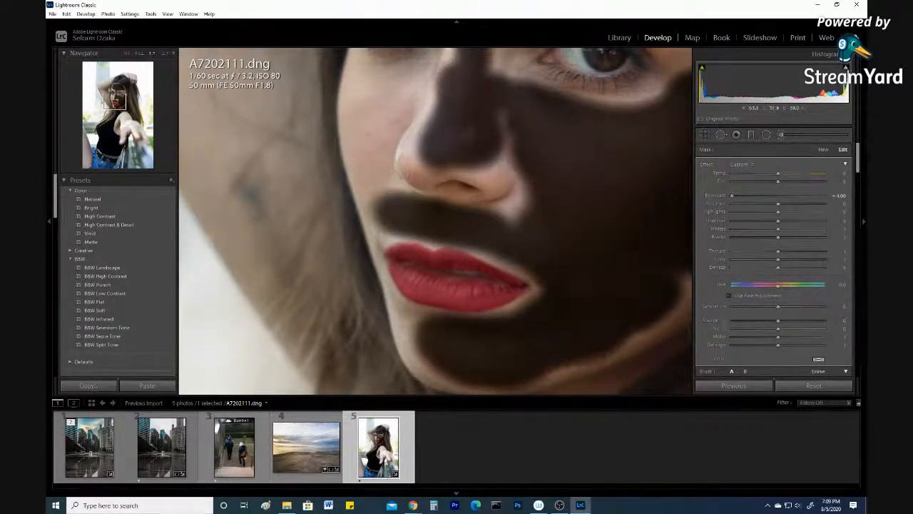
mouse_move(370, 105)
mouse_down()
mouse_move(367, 168)
mouse_move(367, 135)
mouse_move(410, 93)
mouse_move(368, 90)
mouse_move(369, 81)
mouse_move(366, 136)
mouse_move(390, 115)
mouse_move(388, 132)
mouse_up()
mouse_move(442, 110)
mouse_down()
mouse_move(418, 167)
mouse_move(465, 156)
mouse_move(496, 182)
mouse_move(495, 151)
mouse_move(513, 137)
mouse_move(527, 174)
mouse_move(505, 216)
mouse_move(526, 210)
mouse_move(499, 215)
mouse_move(529, 199)
mouse_move(521, 223)
mouse_up()
mouse_move(575, 250)
mouse_down()
mouse_move(638, 275)
mouse_move(661, 266)
mouse_move(680, 281)
mouse_move(638, 326)
mouse_move(569, 355)
mouse_move(502, 369)
mouse_move(443, 356)
mouse_up()
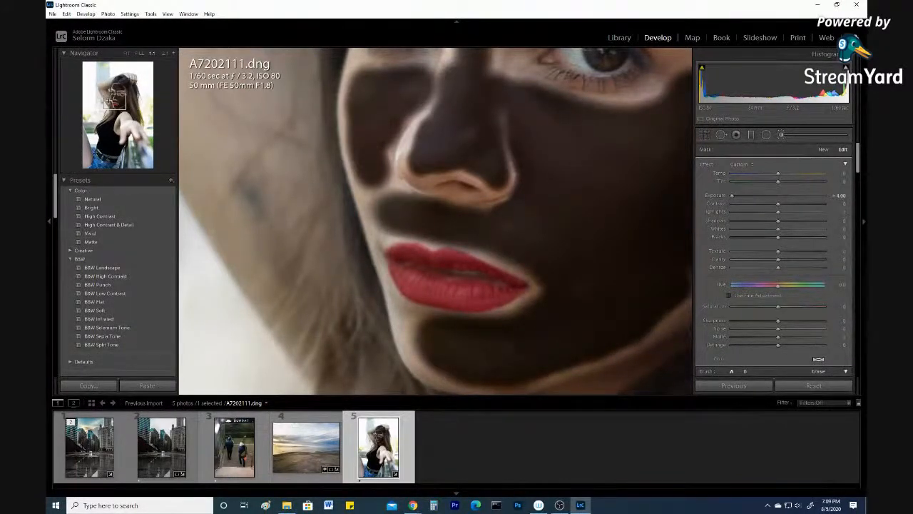
Extend the brush mask along the lower forehead, closer to the upper edges of both eyebrows
drag(109, 100, 112, 93)
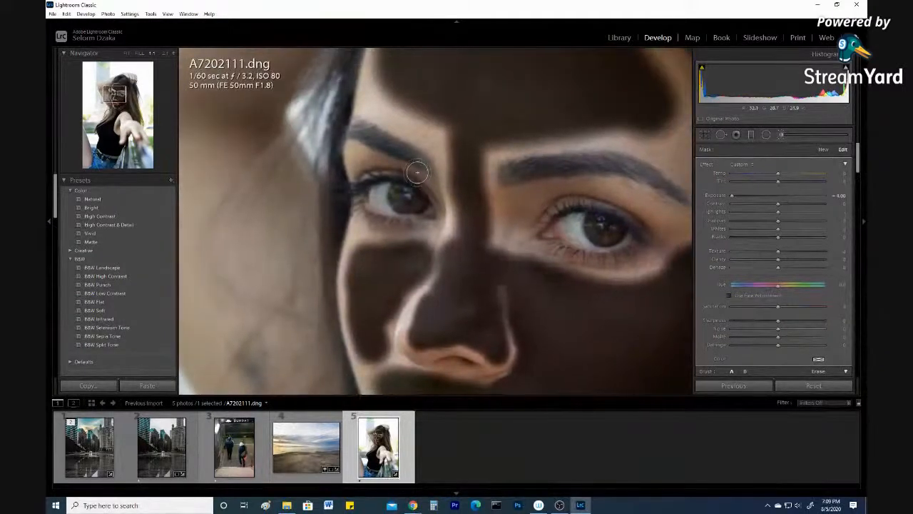
mouse_move(448, 122)
mouse_down()
mouse_move(406, 100)
mouse_move(389, 73)
mouse_move(391, 91)
mouse_move(443, 125)
mouse_up()
mouse_move(524, 122)
mouse_down()
mouse_move(667, 120)
mouse_move(636, 72)
mouse_move(410, 100)
mouse_move(389, 70)
mouse_move(377, 97)
mouse_move(445, 133)
mouse_move(466, 184)
mouse_move(471, 153)
mouse_move(505, 127)
mouse_move(461, 144)
mouse_up()
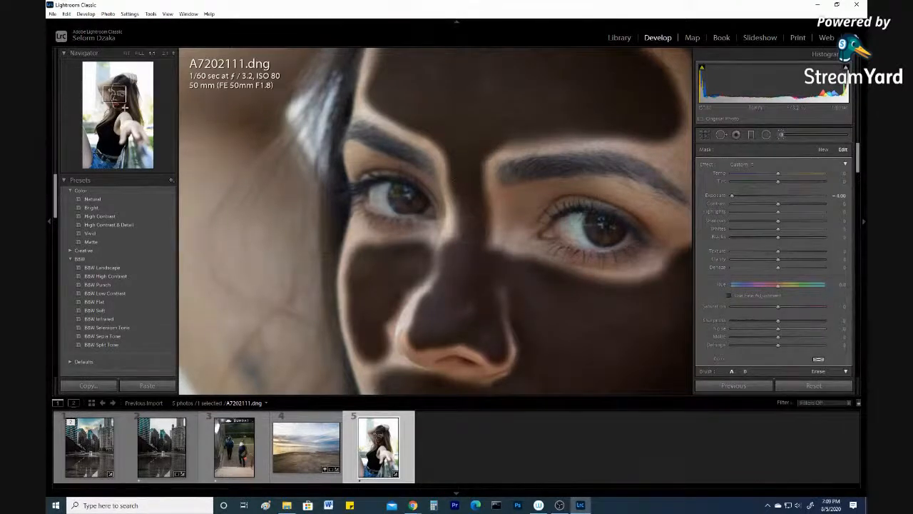
mouse_move(119, 93)
mouse_down()
mouse_move(121, 103)
mouse_move(122, 93)
mouse_up()
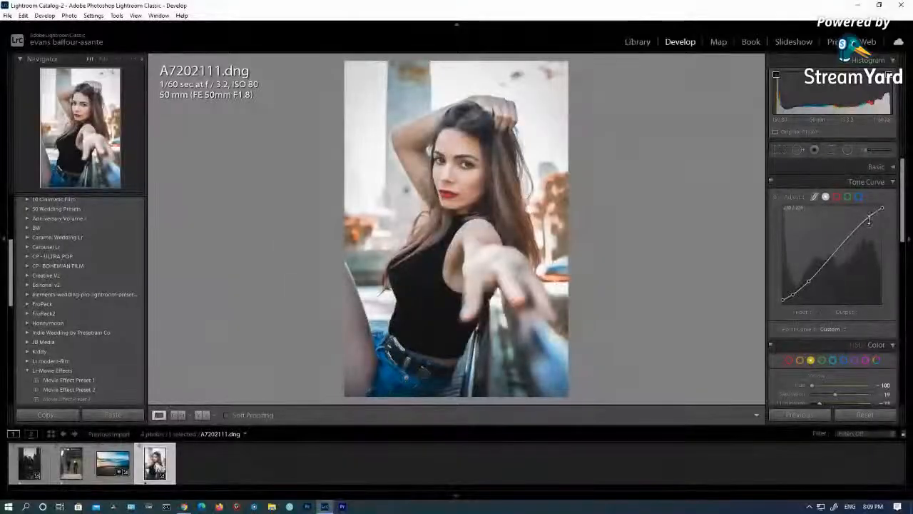
In the other editor's portrait, adjust the upper part of the tone curve and compare the photo with the curve off and on
drag(872, 226, 870, 221)
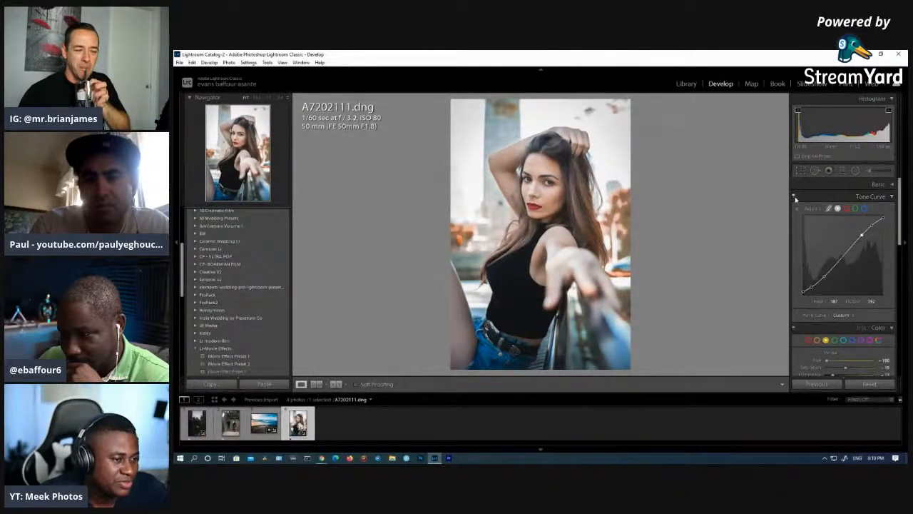
click(795, 198)
click(795, 198)
click(795, 198)
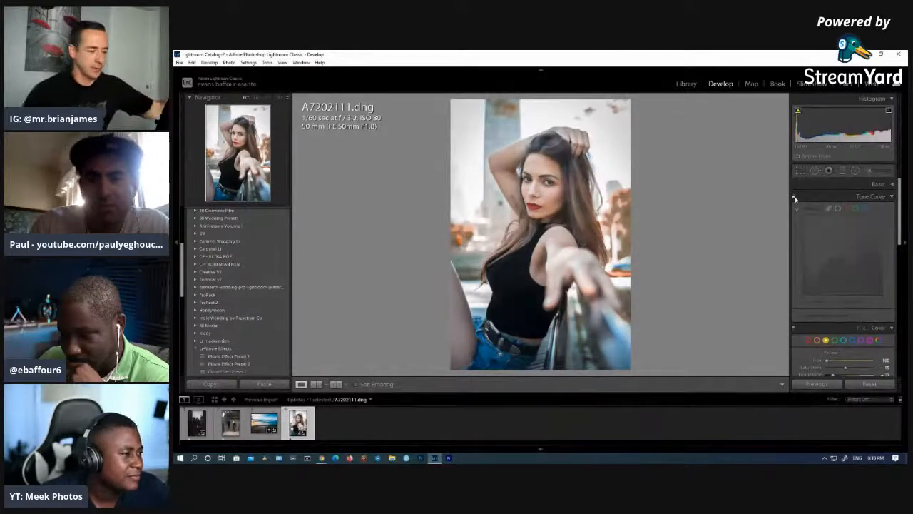
click(794, 198)
Apply the Slightly Faded Curve point curve preset to the portrait
click(864, 313)
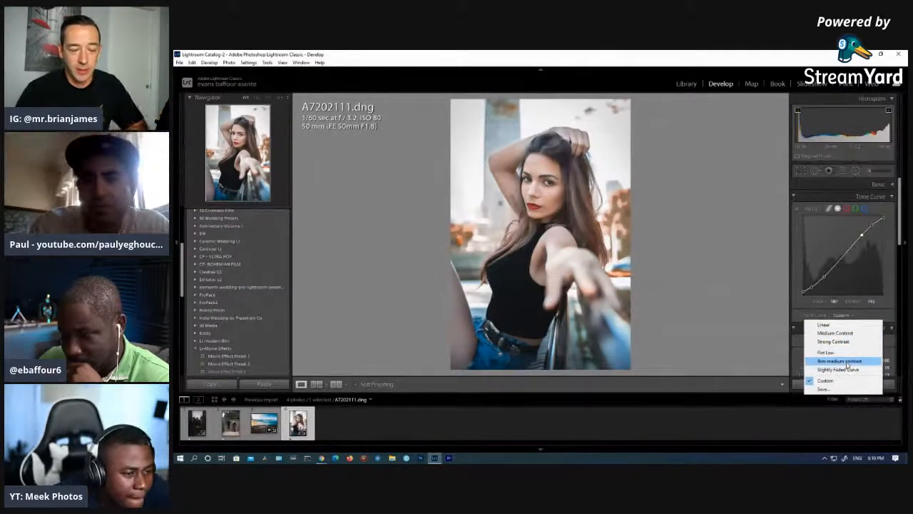
click(848, 368)
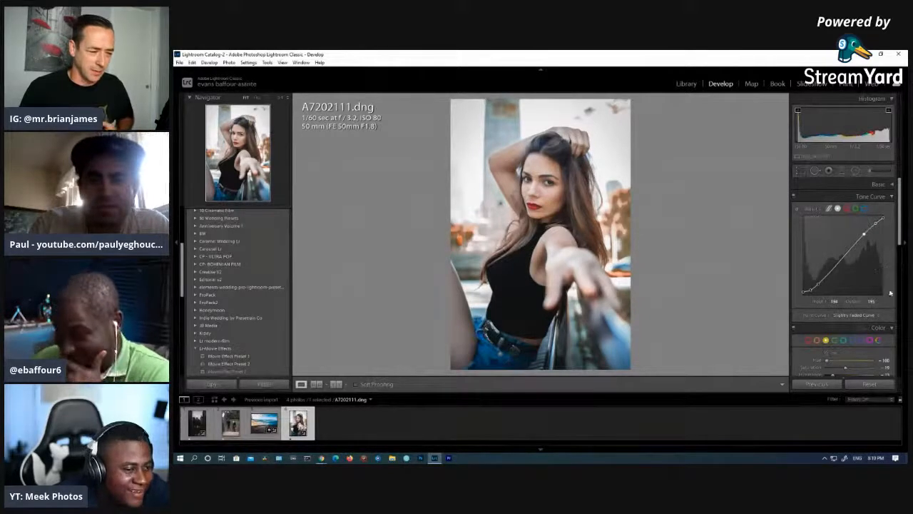
Send the portrait to Color Efex Pro 4 as a copy with Lightroom adjustments
scroll(890, 289, down, 2)
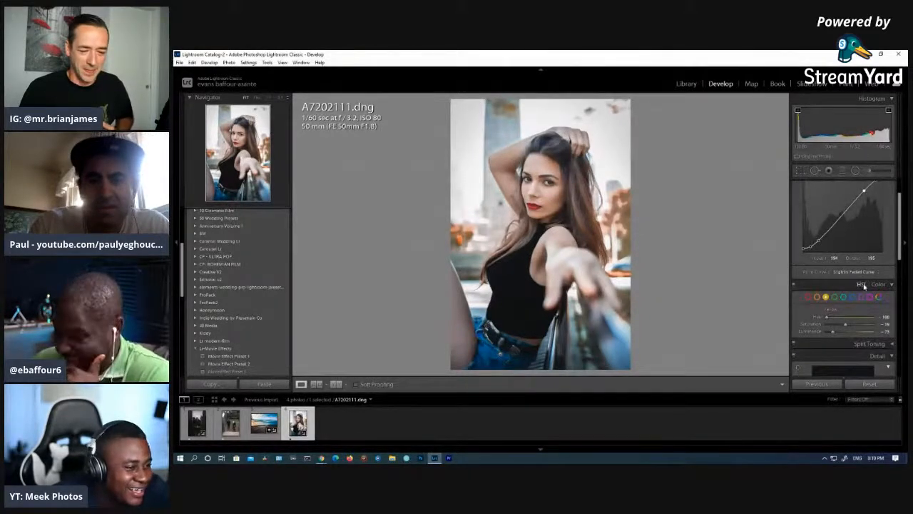
scroll(864, 286, down, 2)
right_click(535, 174)
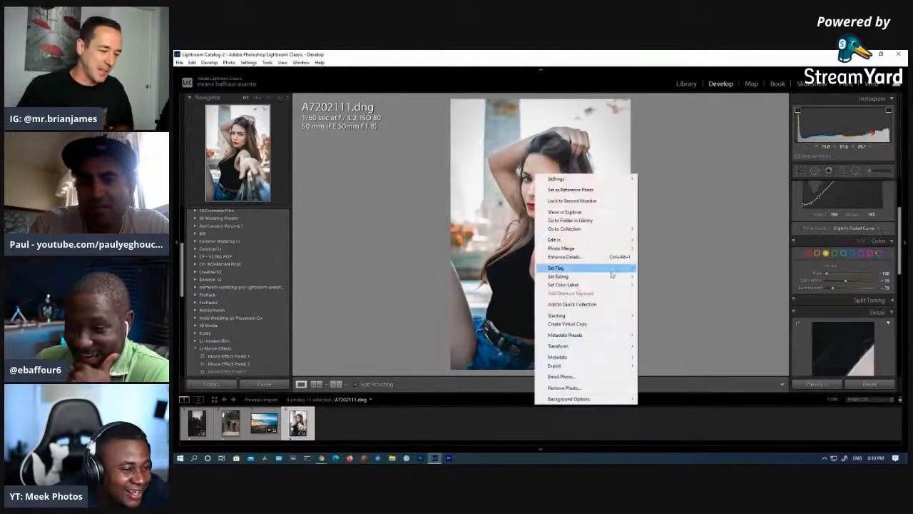
mouse_move(581, 244)
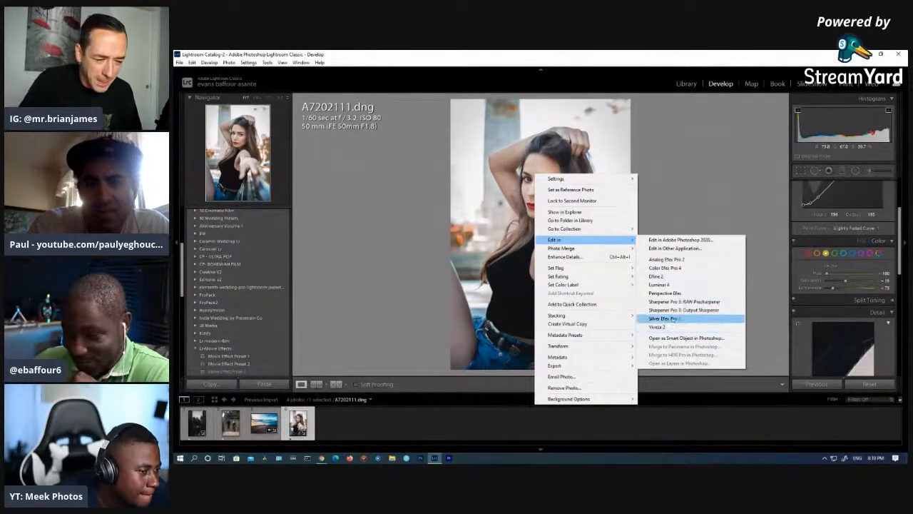
click(675, 268)
drag(545, 189, 708, 145)
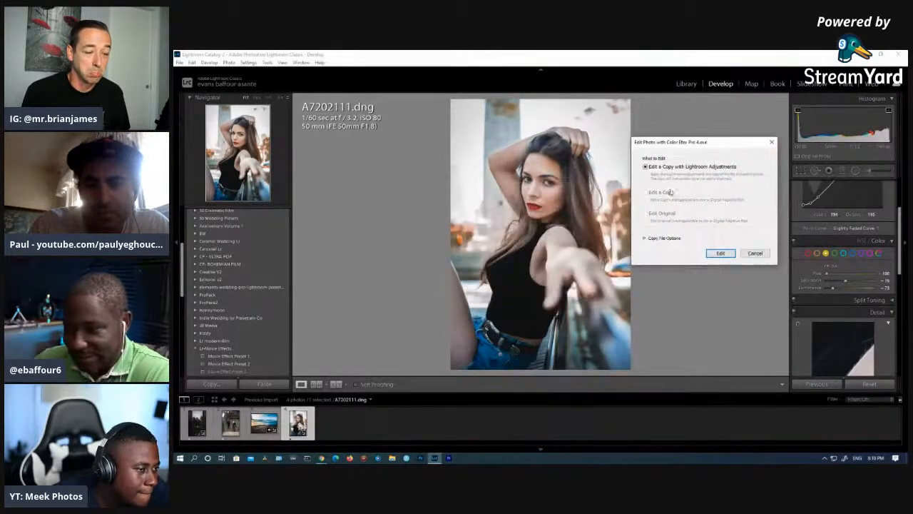
click(724, 254)
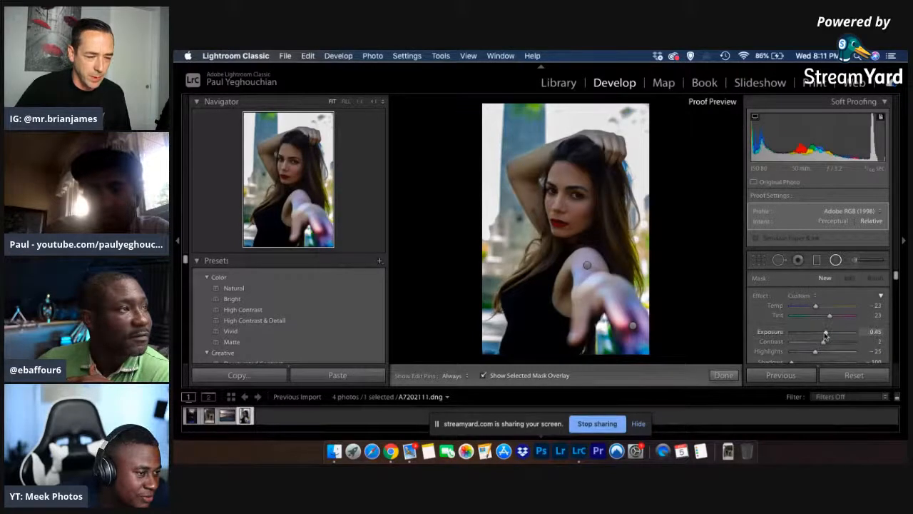
In the darker portrait, undo the upper-arm radial filter and set the radial filter's Contrast to 32, Exposure to 0.69 and Whites to -22
key(super+z)
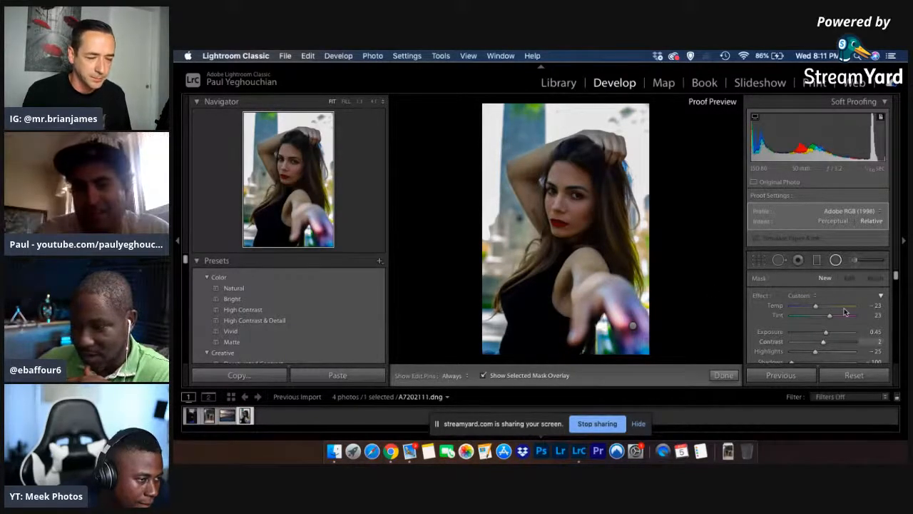
drag(824, 342, 833, 342)
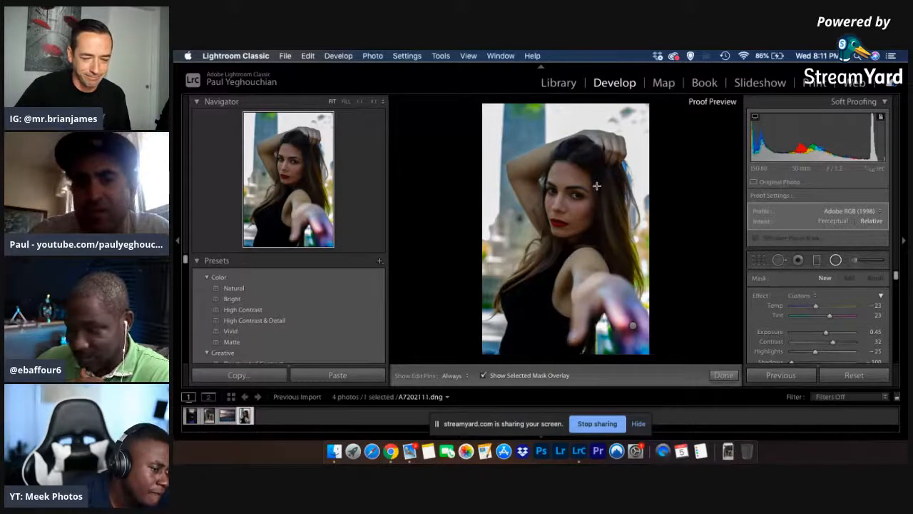
scroll(767, 306, down, 2)
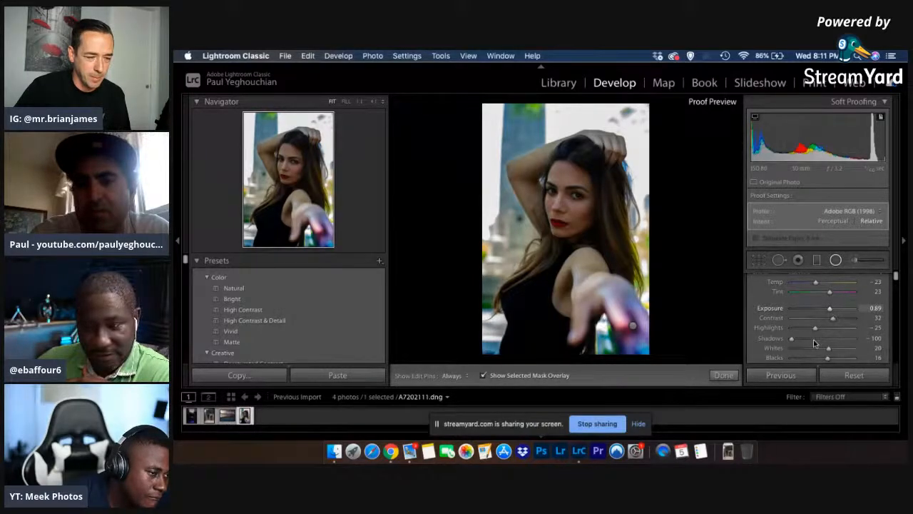
drag(814, 348, 812, 350)
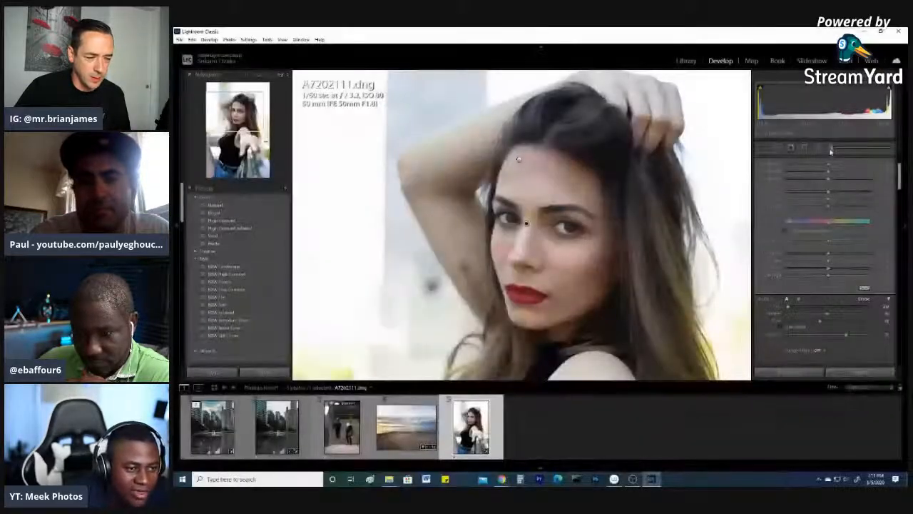
In the portrait with face brushwork, darken the lower cheek with a new brush at Exposure -0.52 and erase the stroke's inner edge
click(832, 147)
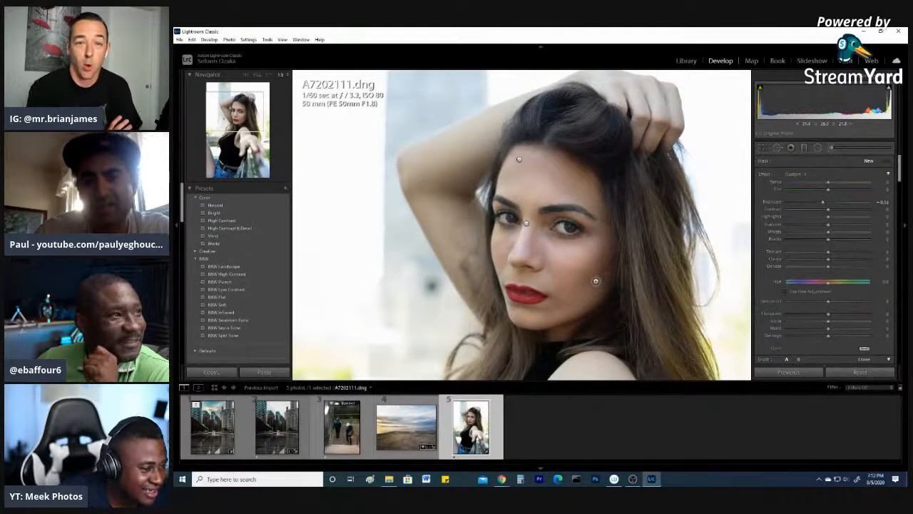
mouse_move(606, 280)
mouse_down()
mouse_move(605, 272)
mouse_move(582, 284)
mouse_move(608, 274)
mouse_move(596, 291)
mouse_move(566, 290)
mouse_move(596, 279)
mouse_move(588, 279)
mouse_up()
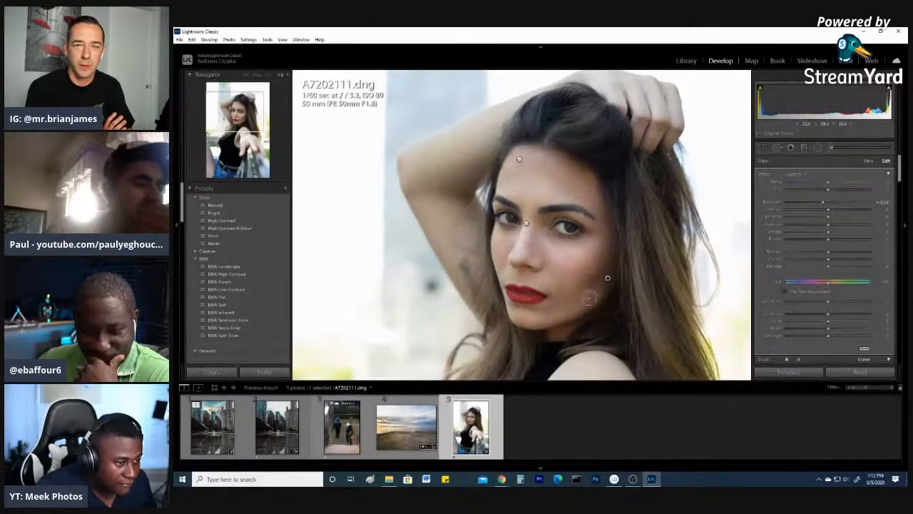
scroll(825, 309, down, 3)
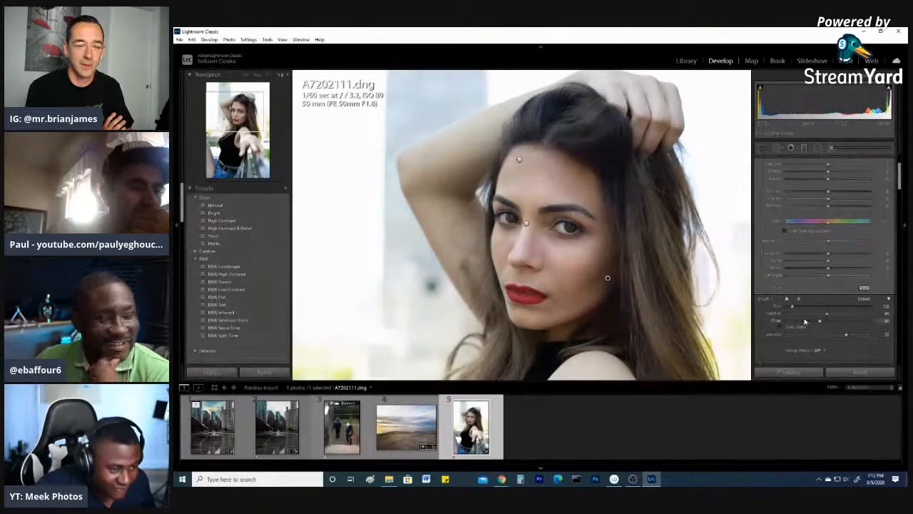
key(alt)
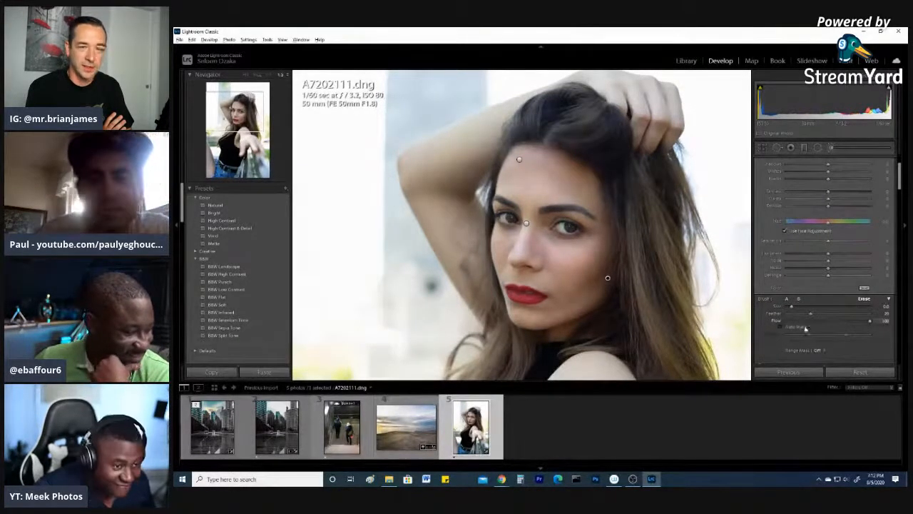
drag(581, 282, 563, 304)
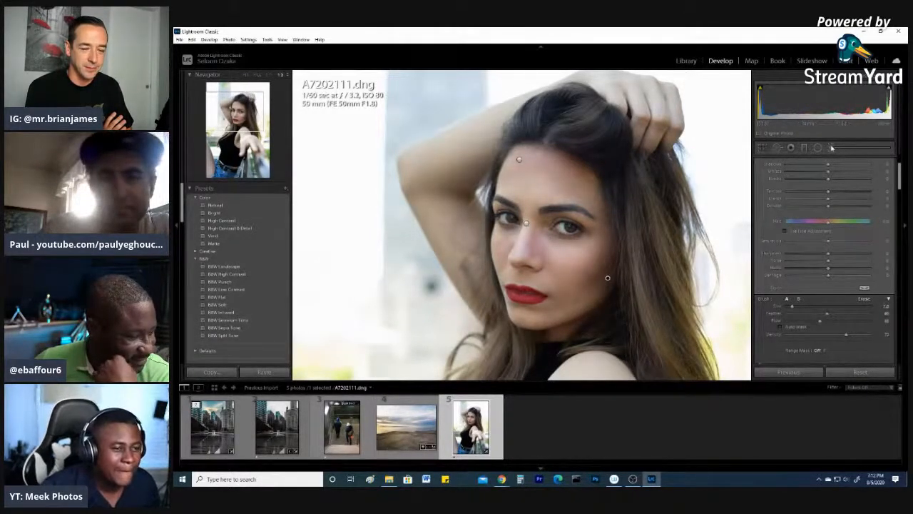
Start another new adjustment brush mask and paint down the bridge of the nose
click(832, 147)
click(831, 148)
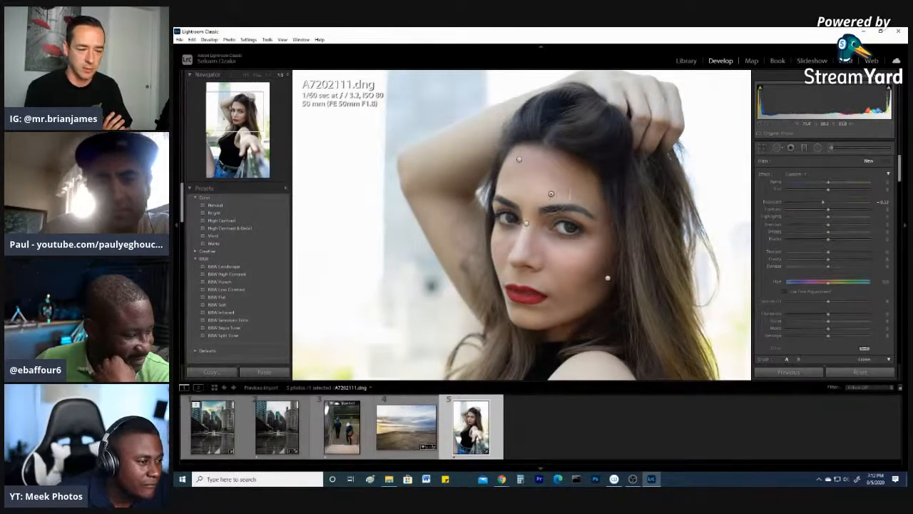
drag(531, 227, 526, 248)
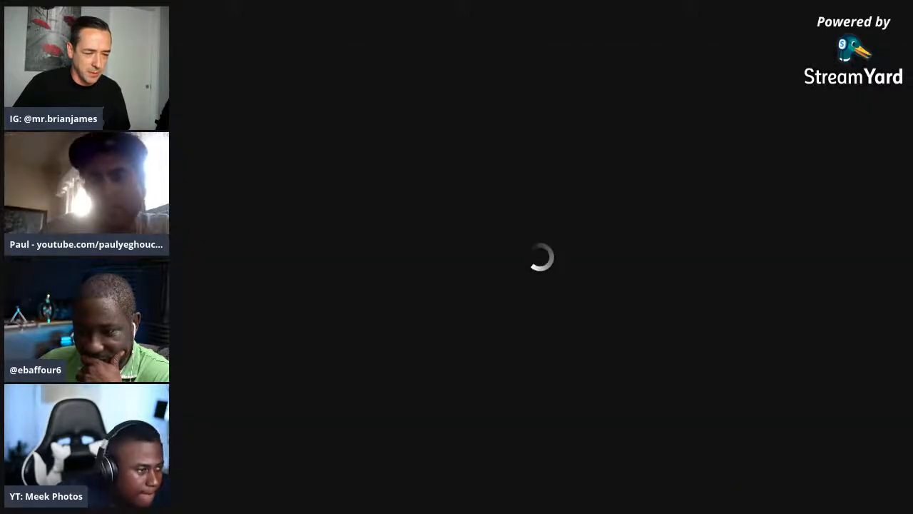
In the soft-proofed portrait, set the radial filter's Saturation to 49 and finish the radial filter edit
scroll(806, 314, down, 3)
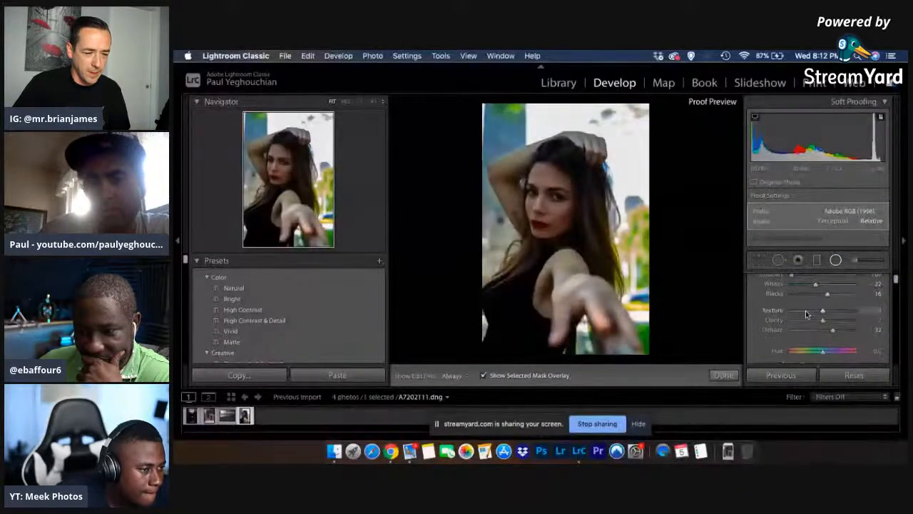
mouse_move(834, 306)
mouse_down()
mouse_move(821, 308)
mouse_move(835, 306)
mouse_up()
scroll(820, 314, down, 2)
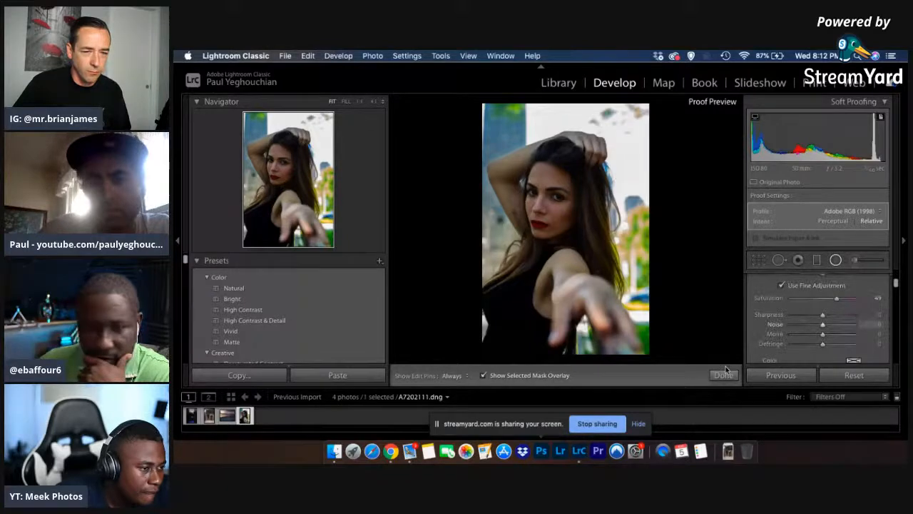
click(724, 375)
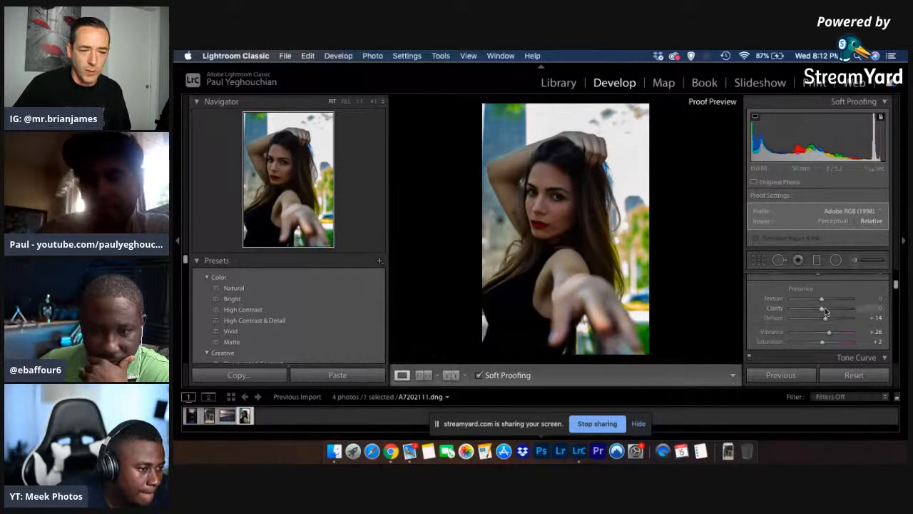
Look through the portrait's remaining develop settings from Presence down to Calibration
scroll(817, 302, down, 5)
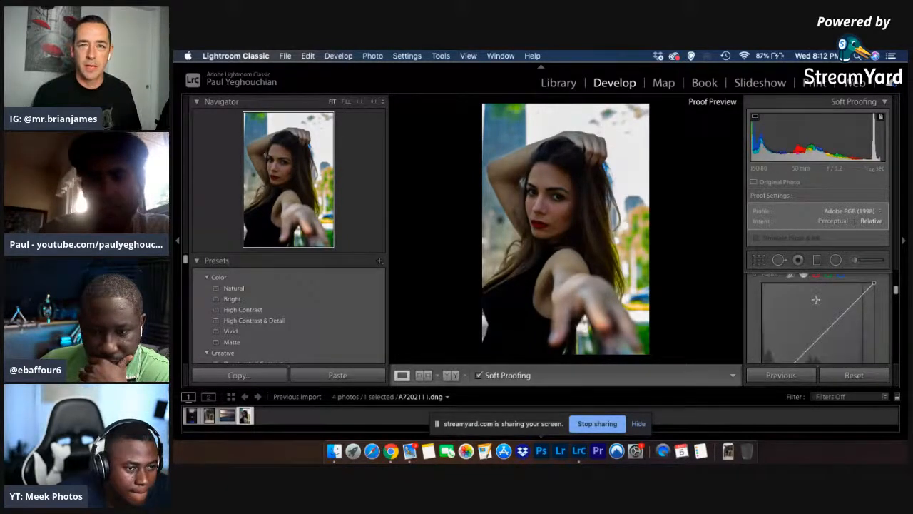
scroll(816, 300, down, 5)
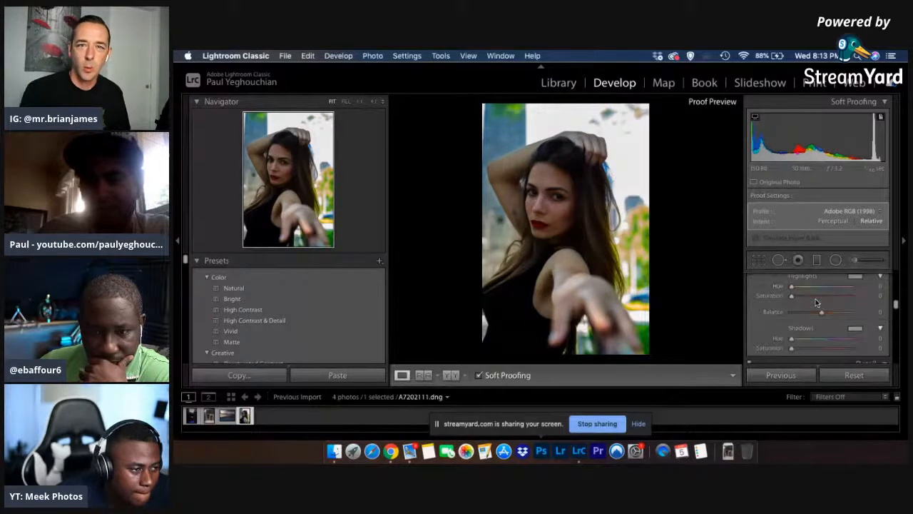
scroll(816, 302, down, 4)
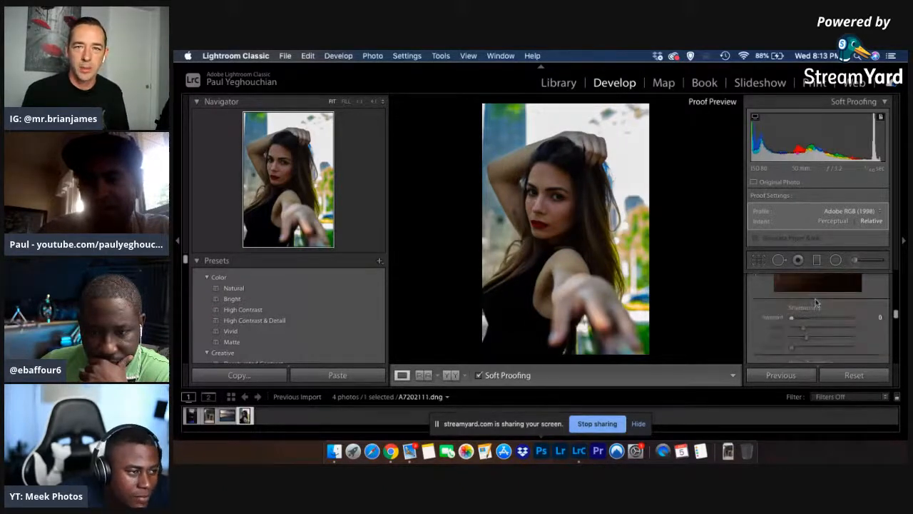
scroll(816, 302, down, 6)
scroll(817, 302, down, 5)
scroll(817, 302, down, 5)
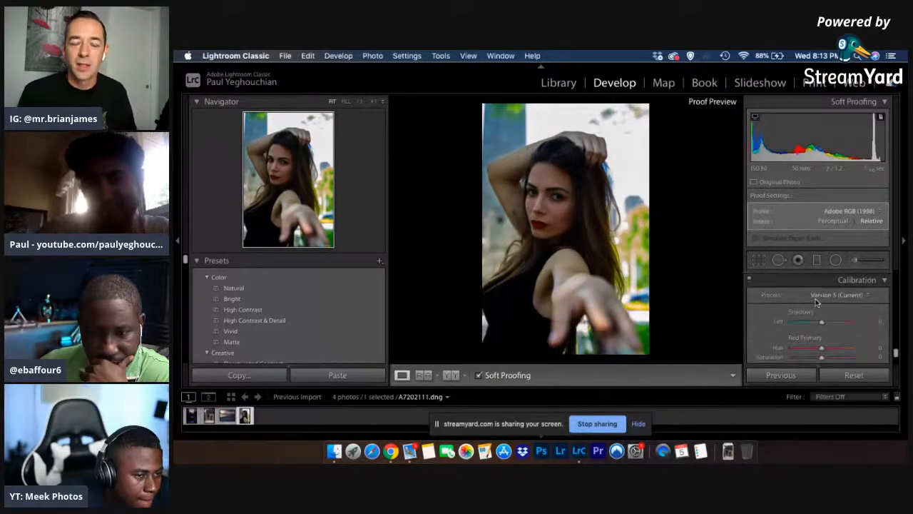
Try the Natural, Vivid, Desaturated Contrast and Matte presets on the soft-proofed portrait
scroll(817, 303, up, 5)
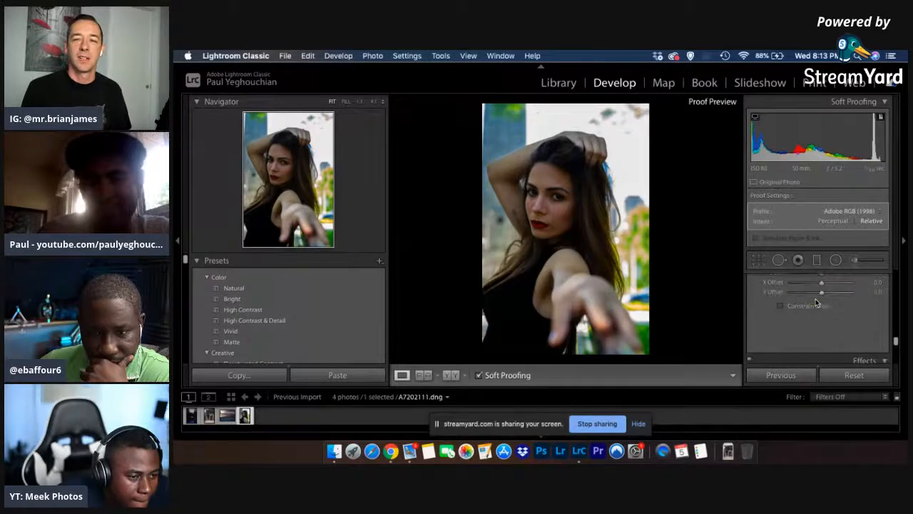
scroll(816, 302, up, 5)
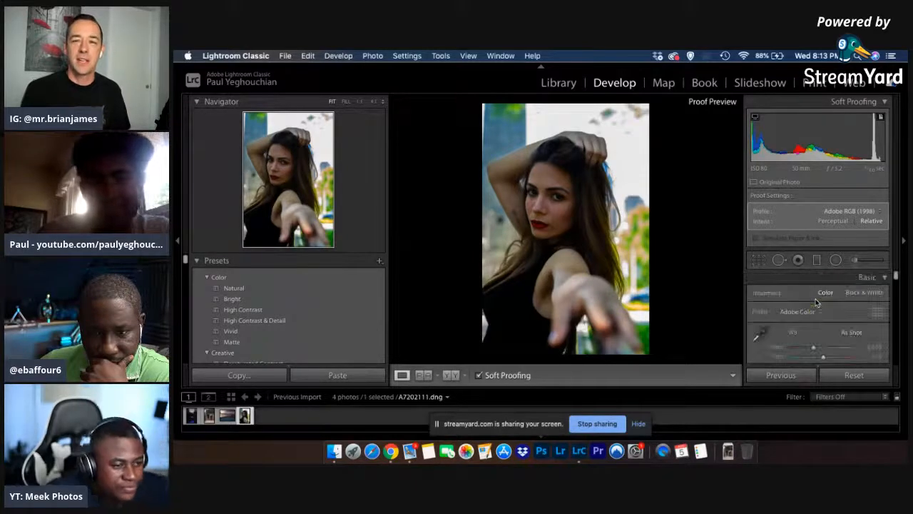
click(239, 290)
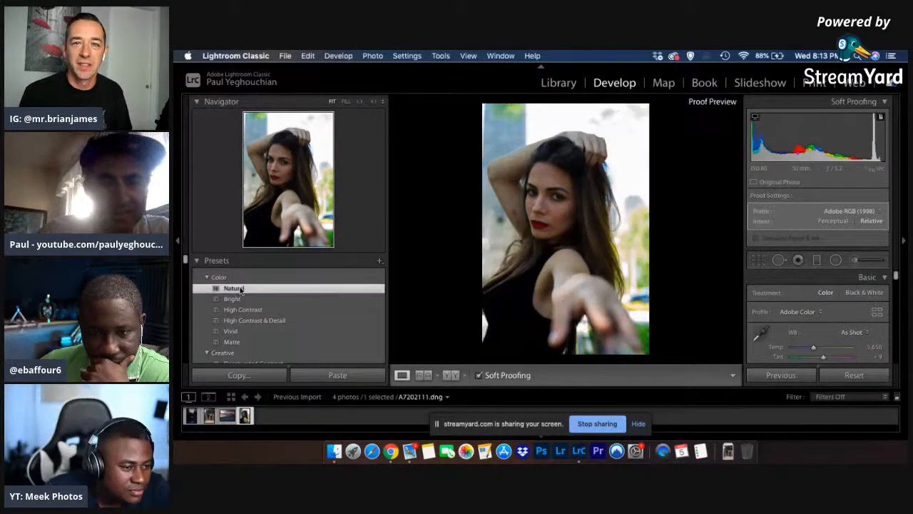
click(233, 332)
scroll(237, 344, down, 2)
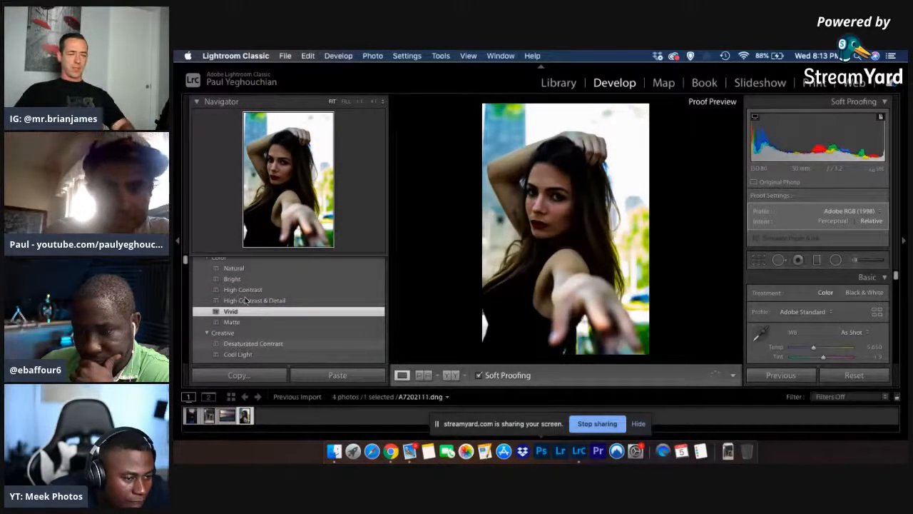
click(251, 343)
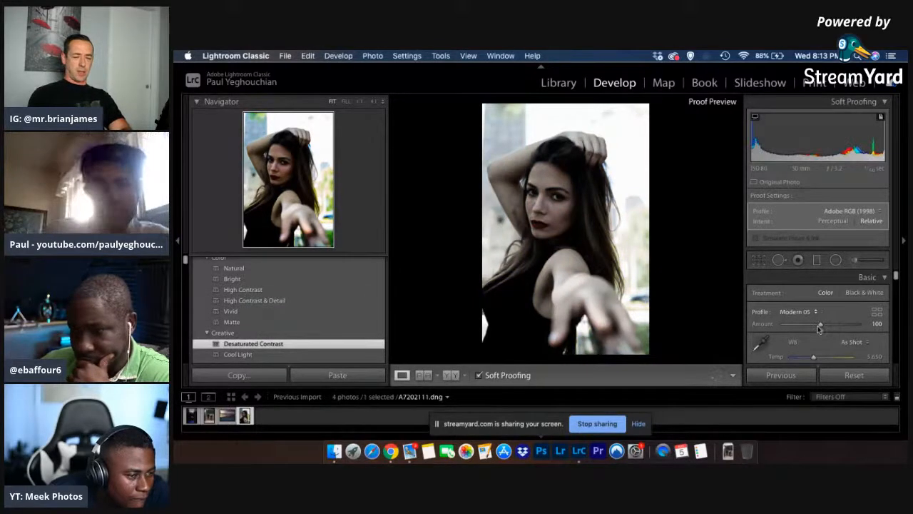
click(241, 323)
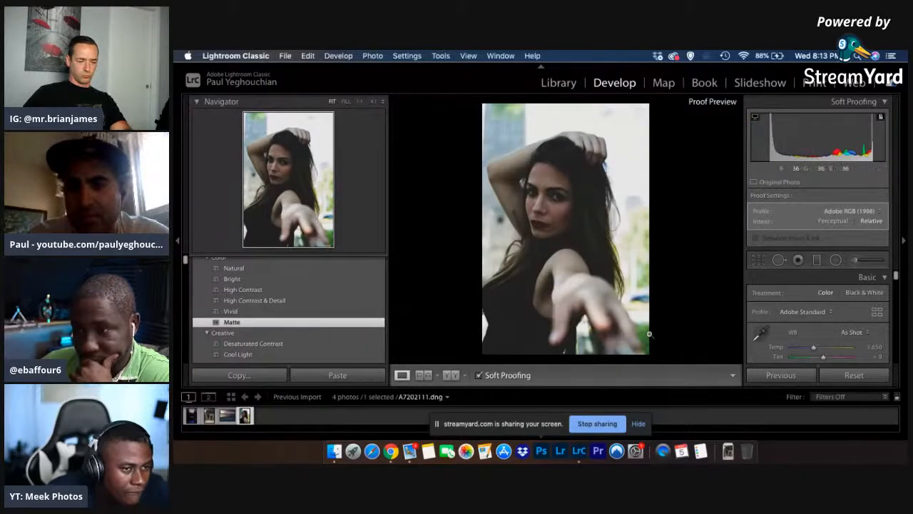
scroll(829, 331, down, 3)
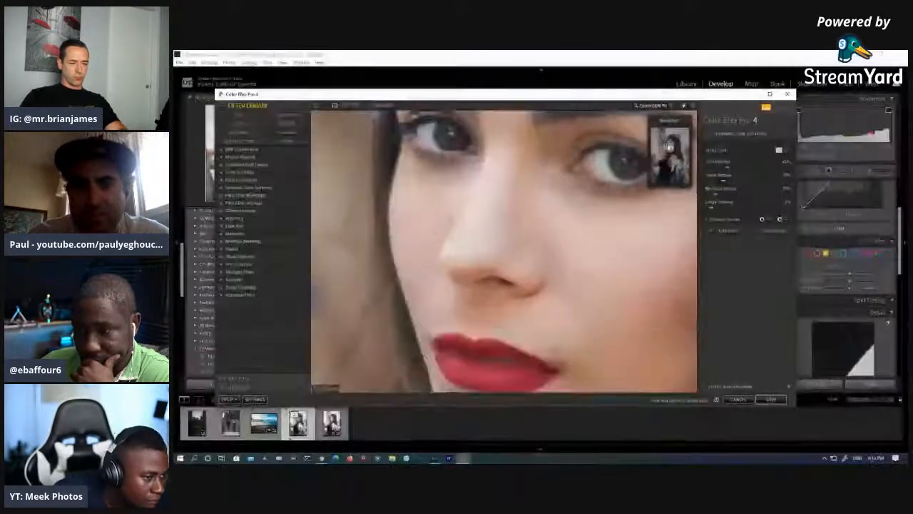
In Color Efex Pro 4, inspect the forehead and eyes at 100 % and save the Dynamic Skin Softener edit
drag(668, 146, 670, 142)
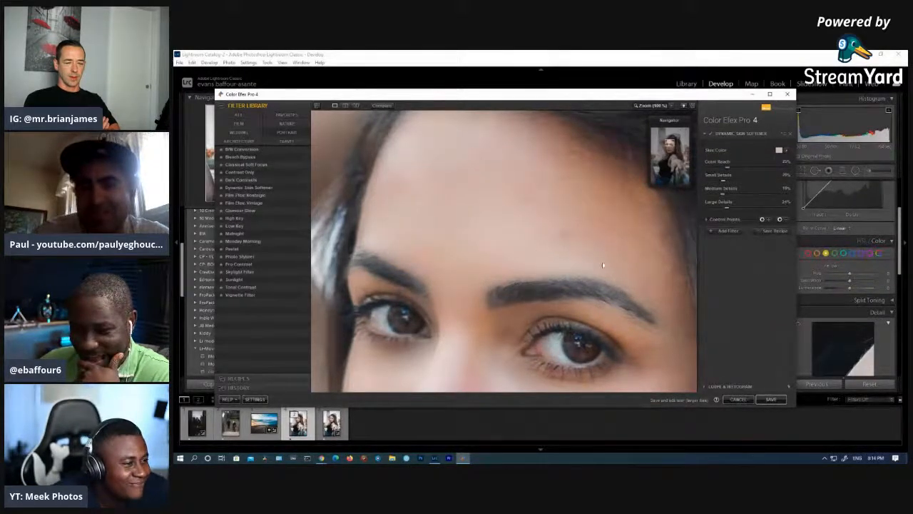
mouse_move(669, 144)
mouse_down()
mouse_move(671, 157)
mouse_move(674, 144)
mouse_up()
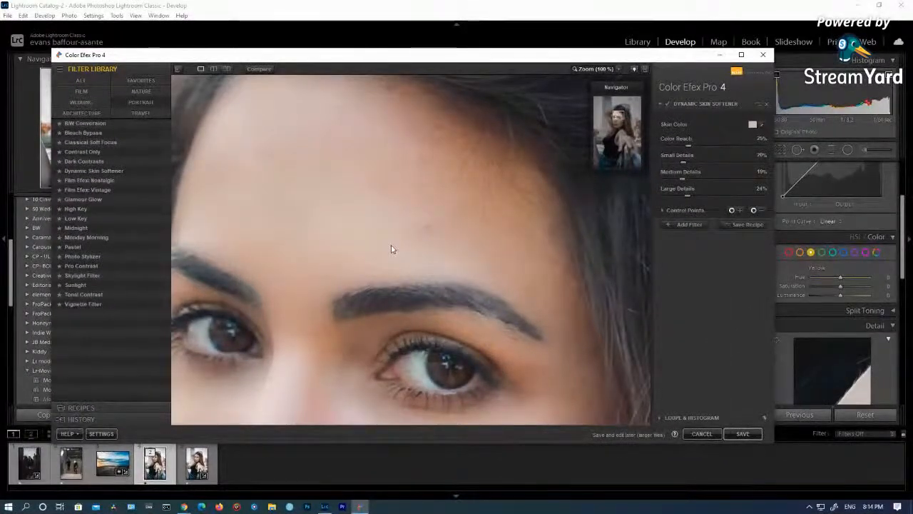
click(751, 435)
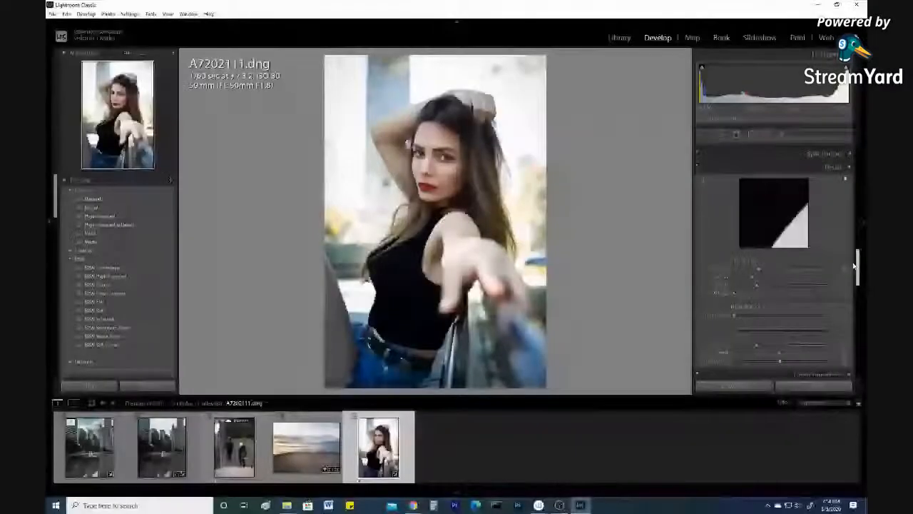
In the portrait without soft proofing, lower the saturation of the yellows in the colour mixer
scroll(857, 211, down, 5)
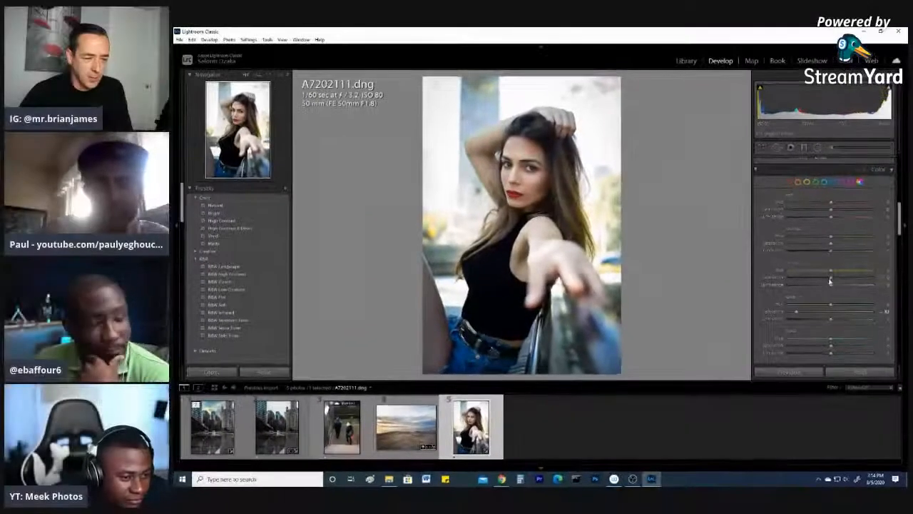
drag(826, 280, 809, 282)
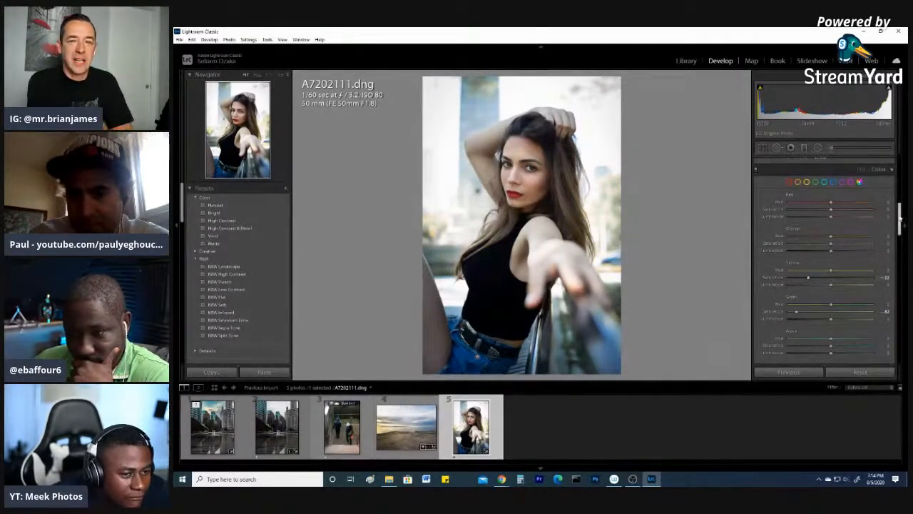
Raise the portrait's Contrast to about +18, Shadows to about +32 and Whites to about +18
drag(901, 214, 901, 163)
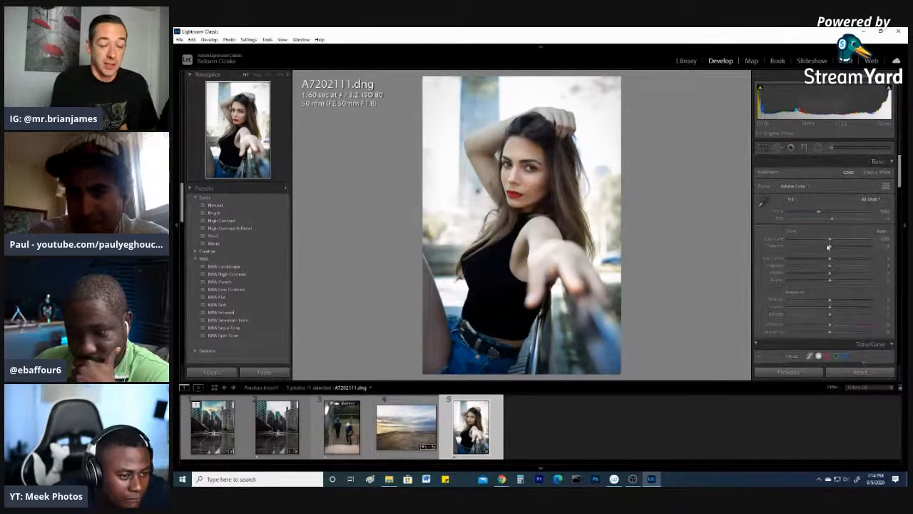
drag(830, 248, 838, 249)
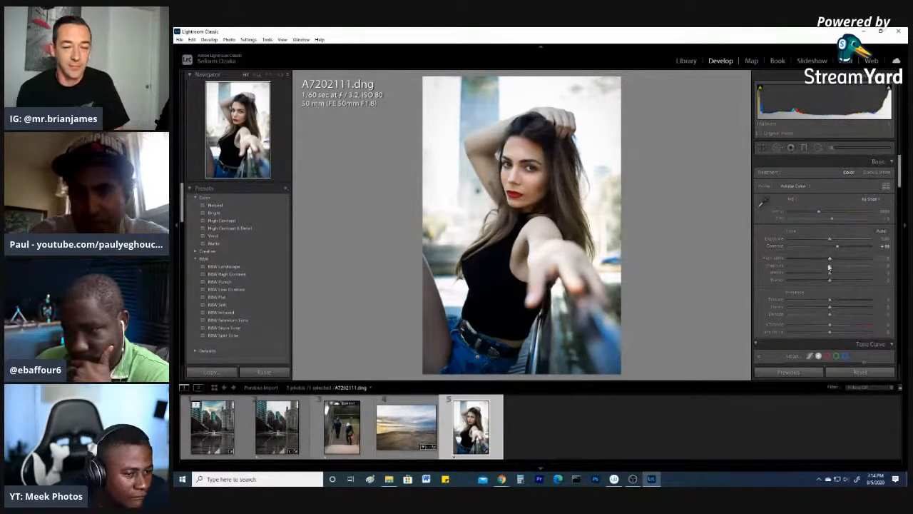
drag(836, 270, 842, 272)
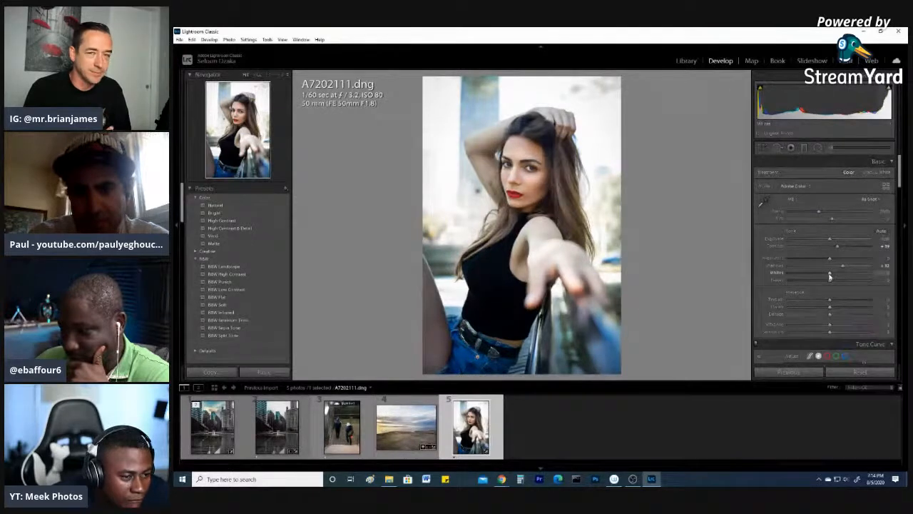
drag(829, 276, 839, 279)
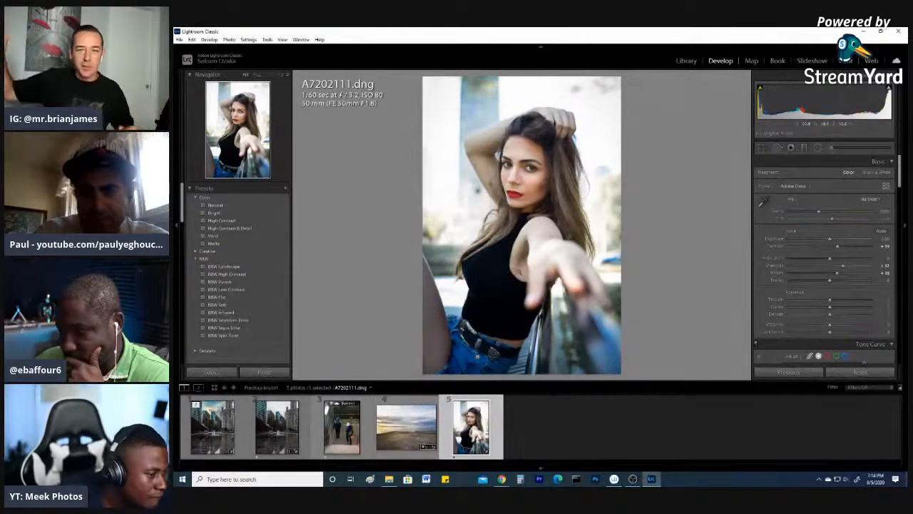
Remove the small dark blemish on the inner upper arm with the Spot Removal tool
click(520, 274)
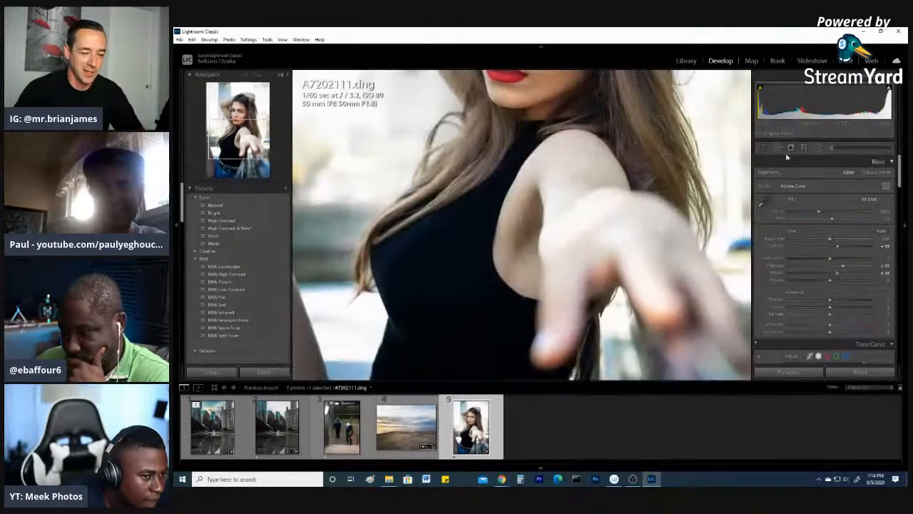
key(q)
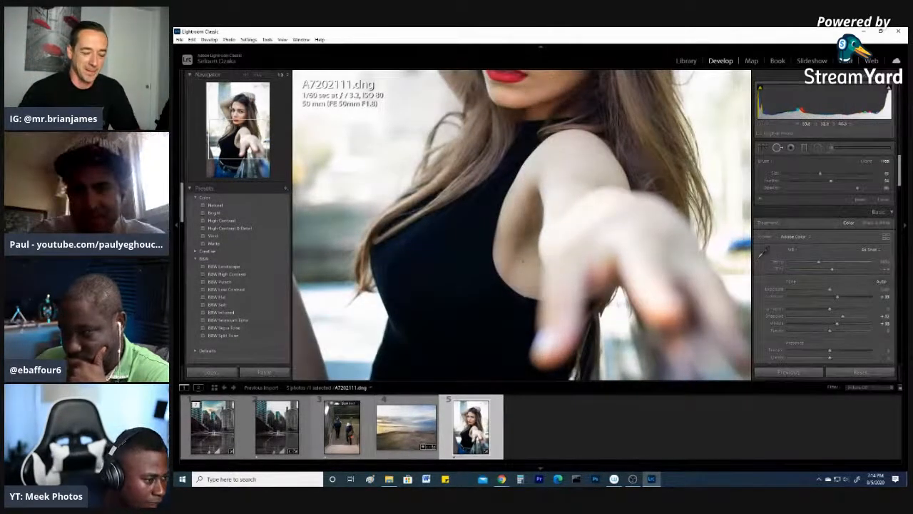
click(526, 260)
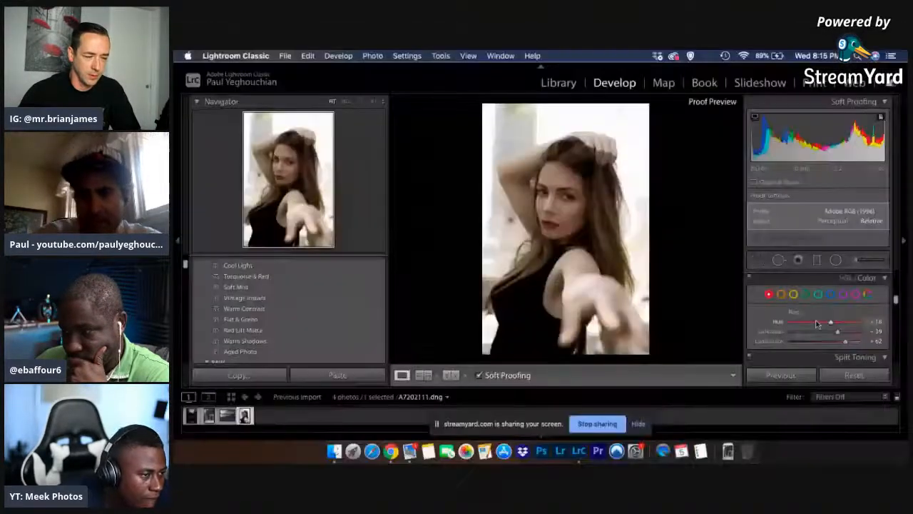
In the soft-proofed portrait, examine the red hue, saturation and luminance values and the Split Toning highlight settings
scroll(816, 324, down, 2)
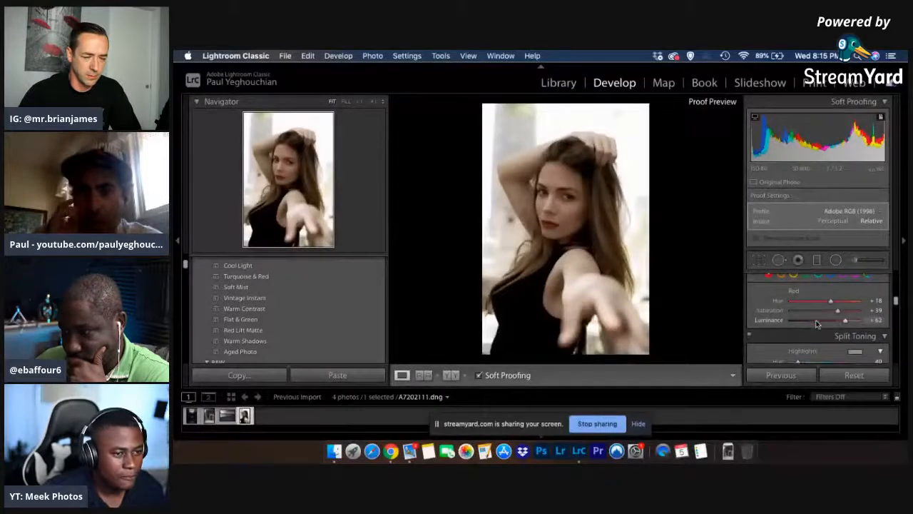
scroll(817, 319, down, 1)
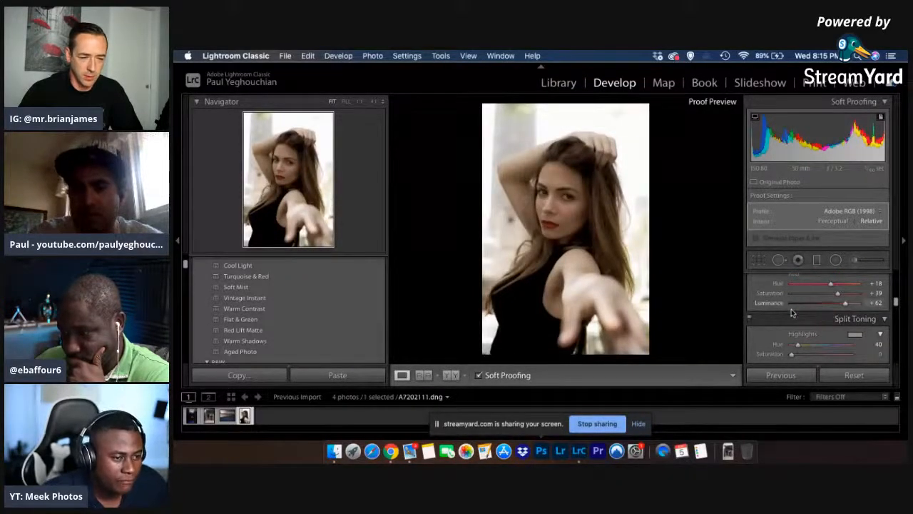
scroll(792, 309, up, 1)
scroll(791, 309, down, 1)
scroll(791, 310, down, 1)
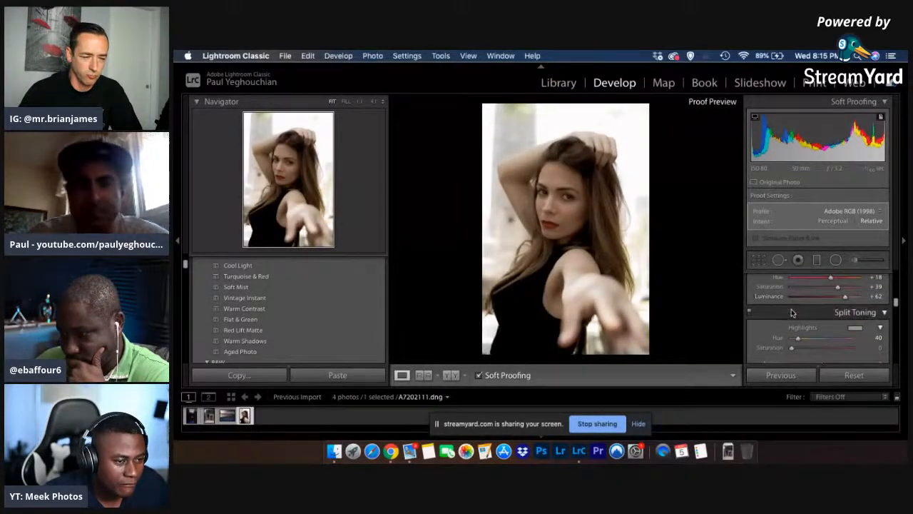
scroll(791, 309, up, 1)
scroll(791, 311, up, 1)
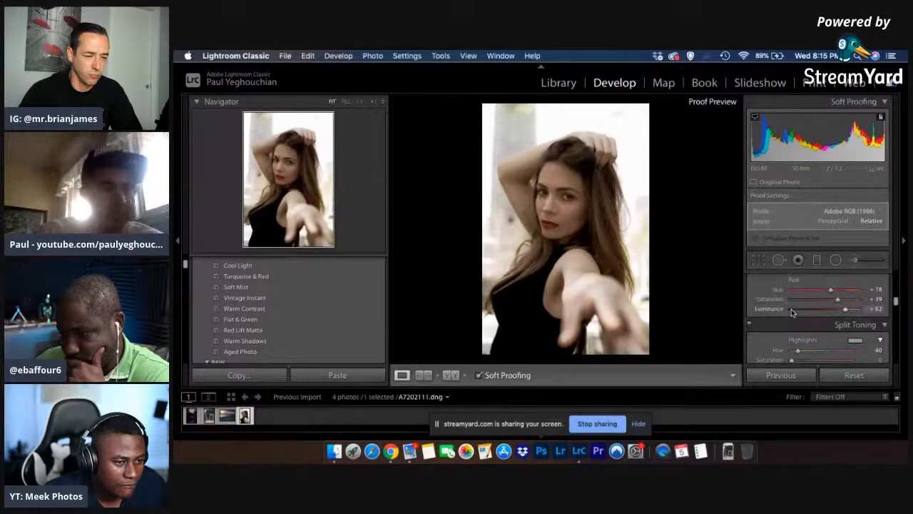
scroll(791, 312, down, 2)
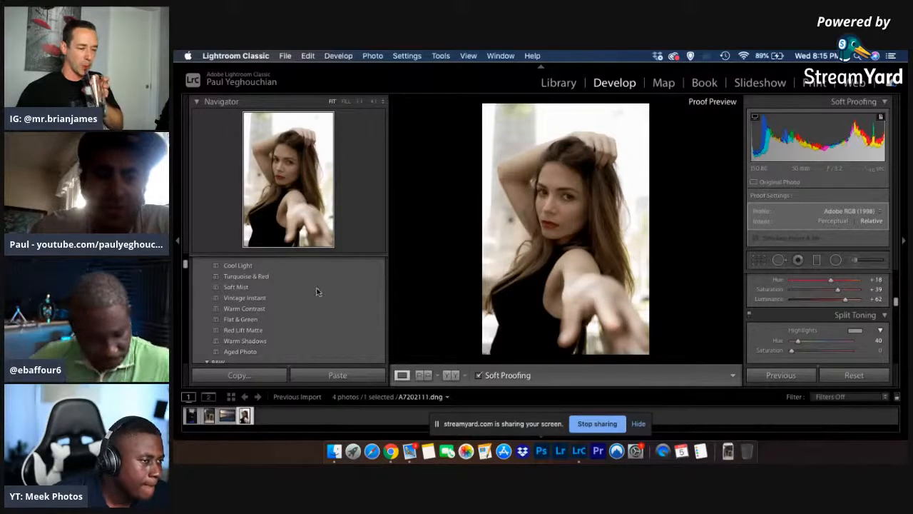
Apply the Aged Photo creative preset to the portrait and review its Presence and colour settings
scroll(305, 324, down, 3)
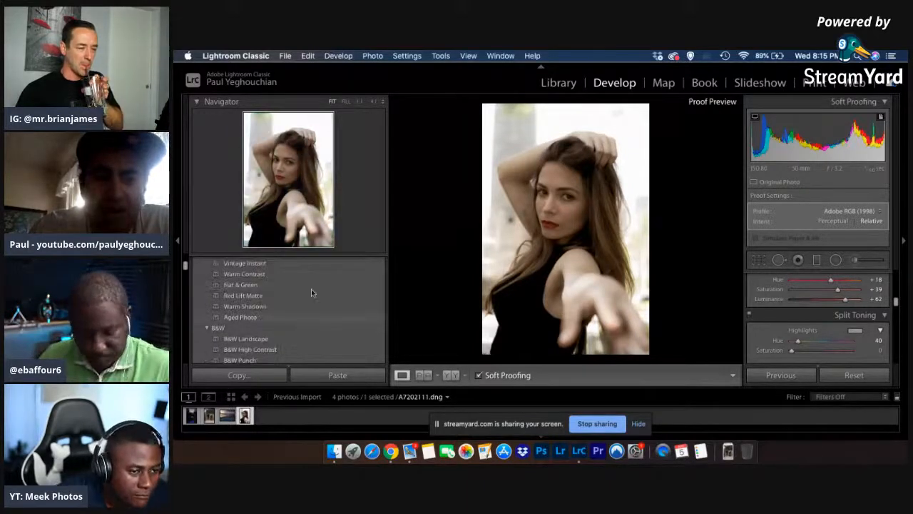
click(272, 317)
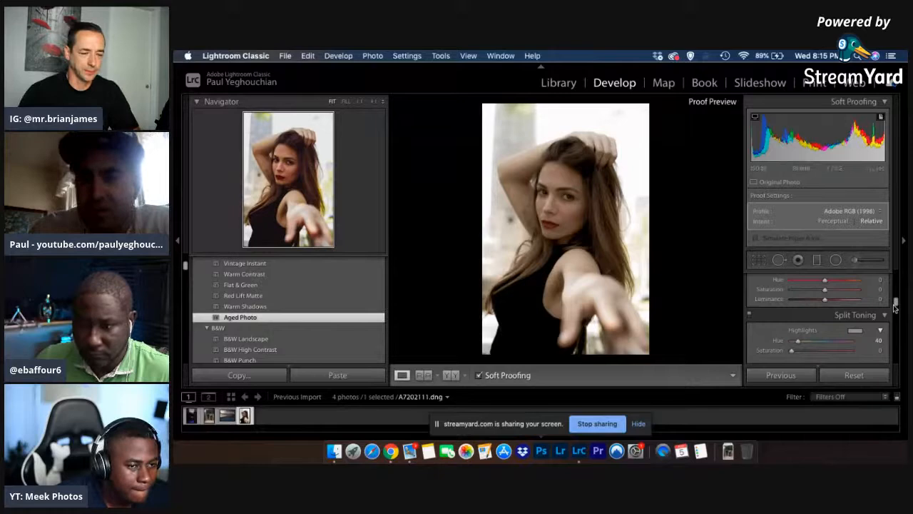
drag(898, 303, 898, 285)
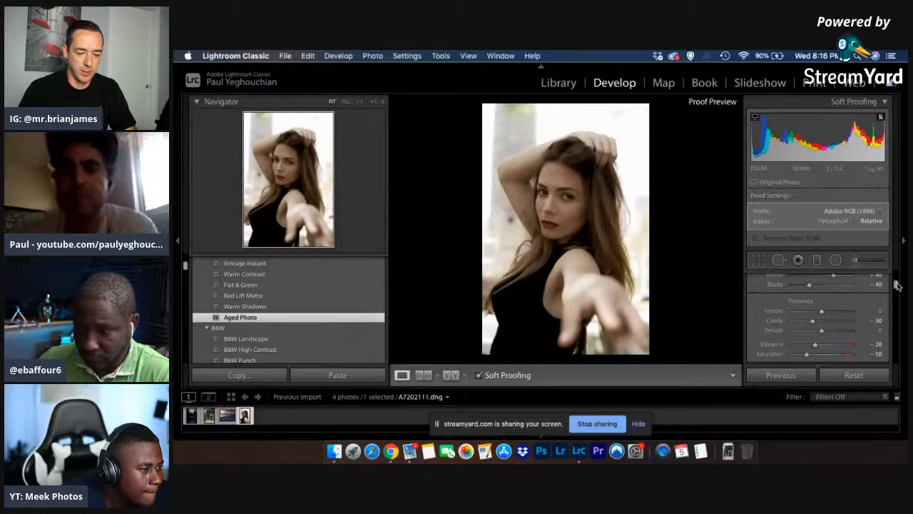
drag(898, 284, 897, 300)
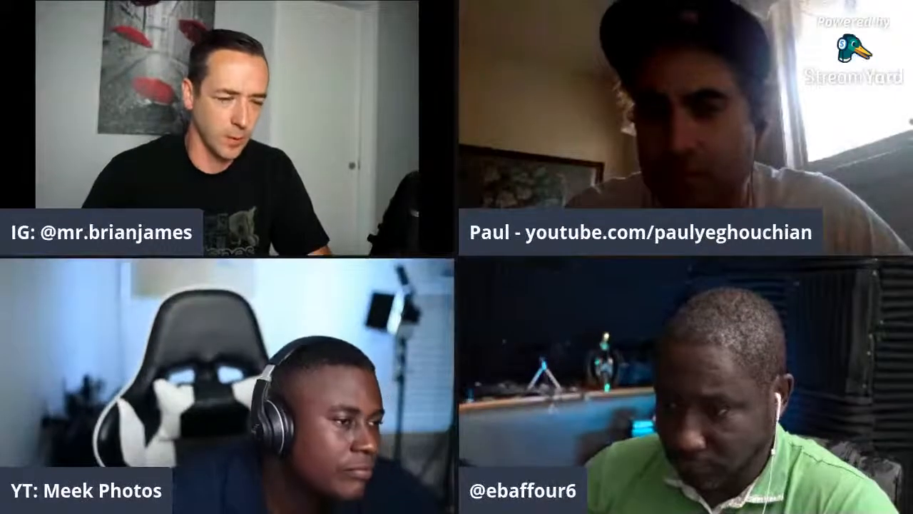